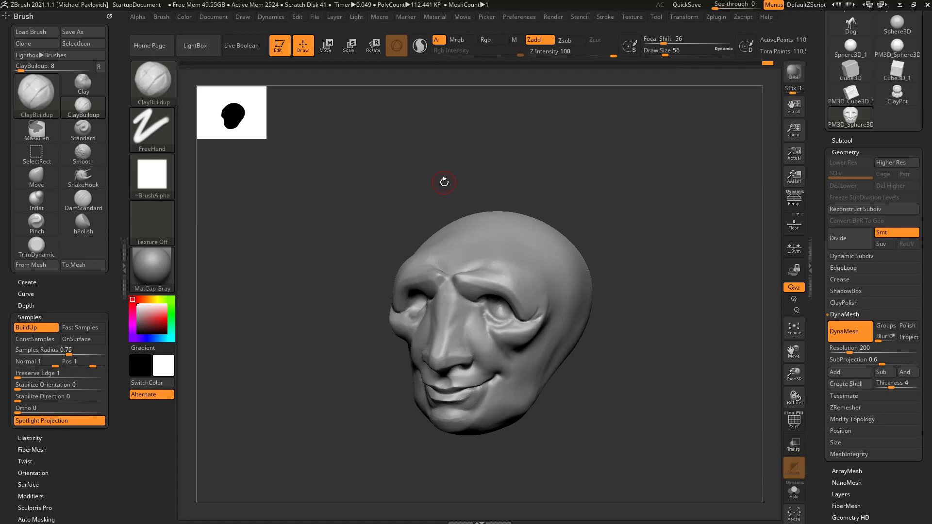
{"action": "mouse_move", "coordinate": [667, 179]}
{"action": "left_mouse_down"}
{"action": "mouse_move", "coordinate": [664, 202]}
{"action": "mouse_move", "coordinate": [650, 202]}
{"action": "left_mouse_up"}
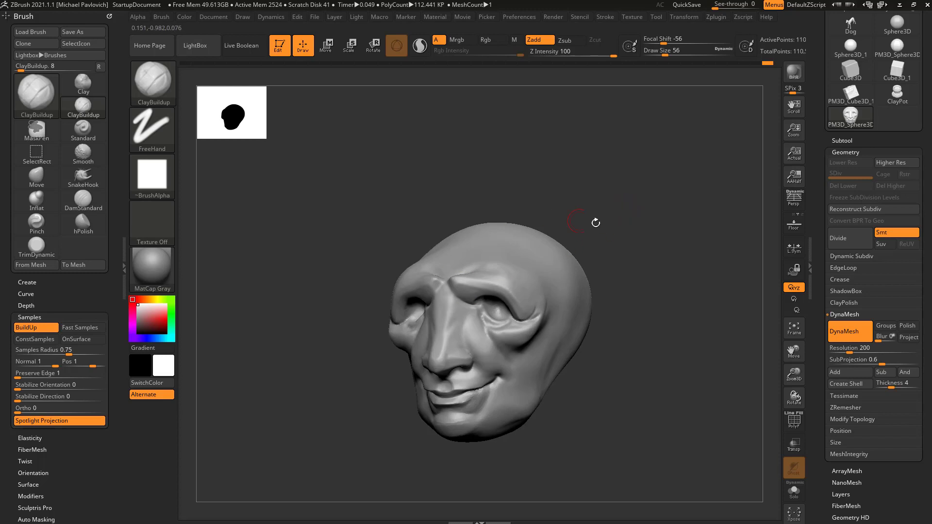
{"action": "left_click_drag", "start_coordinate": [597, 222], "coordinate": [569, 252]}
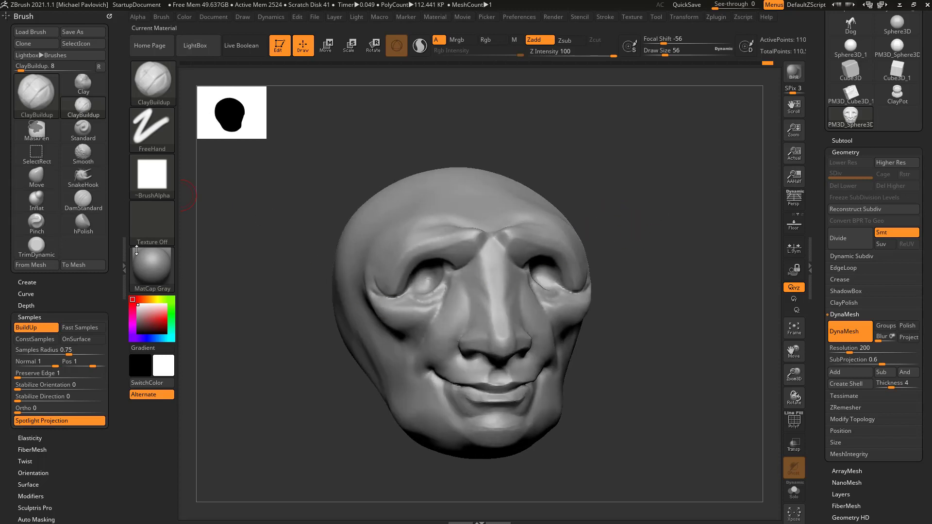
{"action": "left_click_drag", "start_coordinate": [188, 253], "coordinate": [228, 272], "text": "alt"}
{"action": "left_click_drag", "start_coordinate": [337, 266], "coordinate": [293, 268], "text": "alt"}
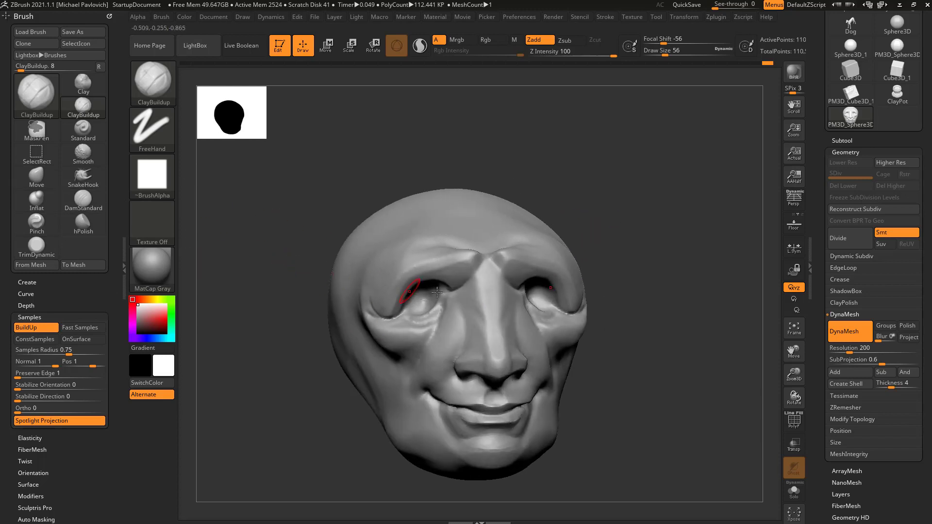
{"action": "left_click_drag", "start_coordinate": [723, 272], "coordinate": [664, 277]}
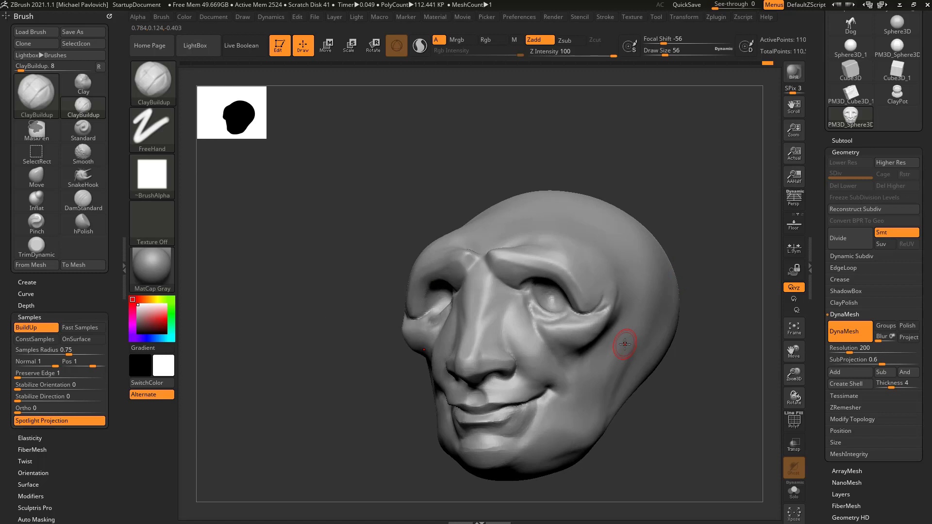
{"action": "mouse_move", "coordinate": [638, 163]}
{"action": "left_mouse_down"}
{"action": "mouse_move", "coordinate": [639, 195]}
{"action": "mouse_move", "coordinate": [663, 230]}
{"action": "left_mouse_up"}
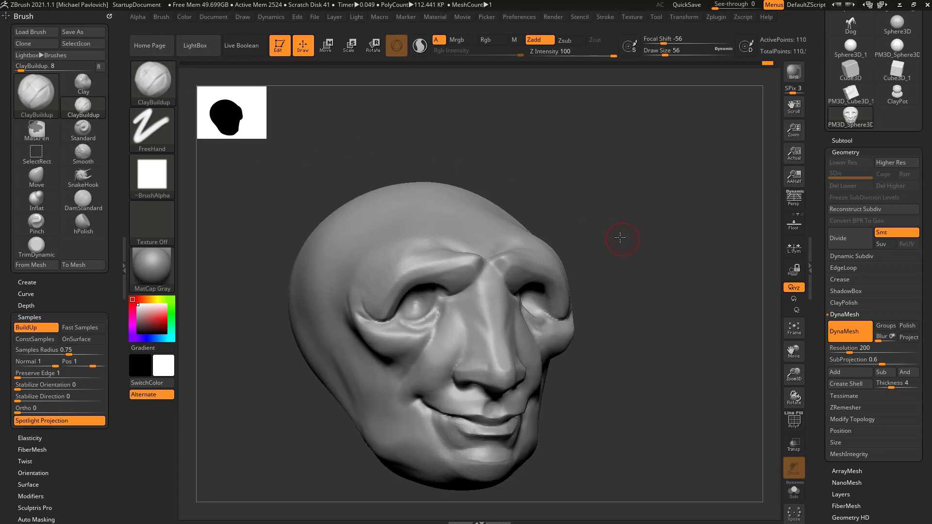
{"action": "mouse_move", "coordinate": [621, 237]}
{"action": "left_mouse_down"}
{"action": "mouse_move", "coordinate": [622, 228]}
{"action": "mouse_move", "coordinate": [622, 237]}
{"action": "left_mouse_up"}
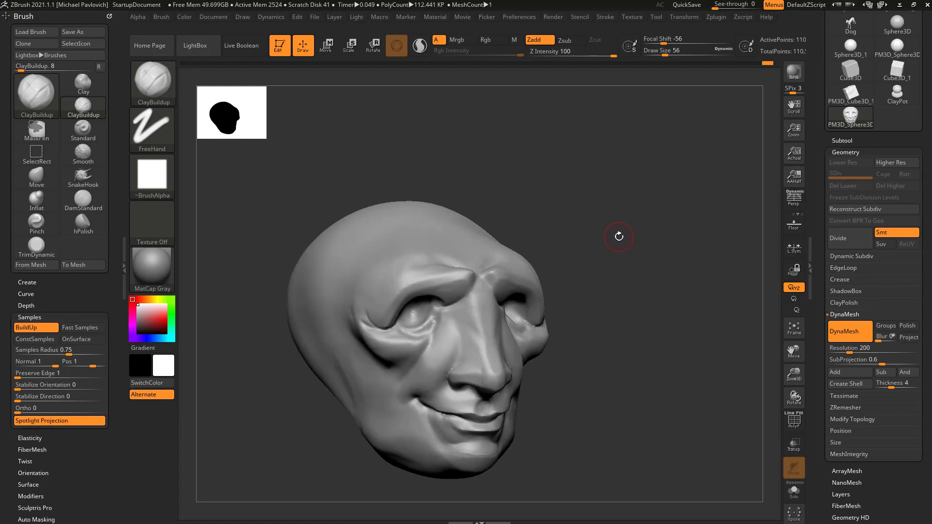
{"action": "left_click_drag", "start_coordinate": [657, 306], "coordinate": [680, 293]}
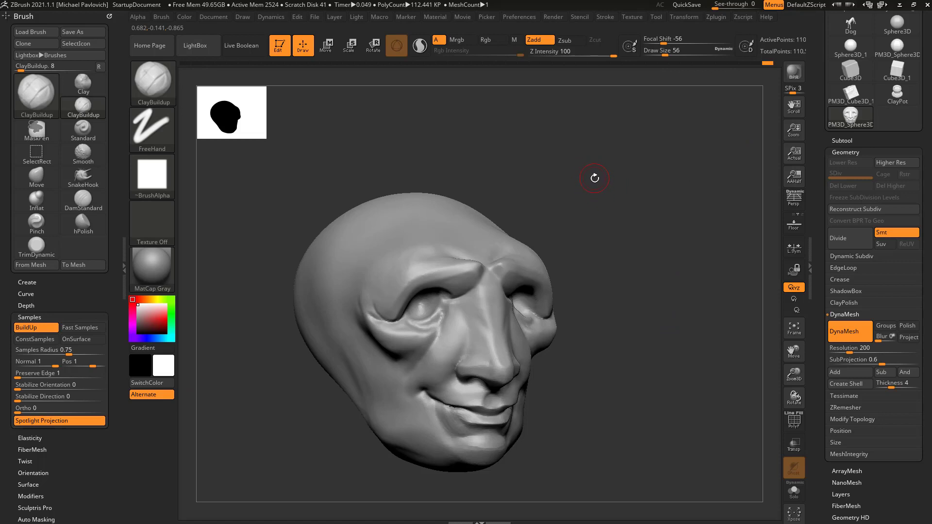
Step: Browse the LightBox tool library and the brush library's _Military folder, then close LightBox
{"action": "key", "text": "comma"}
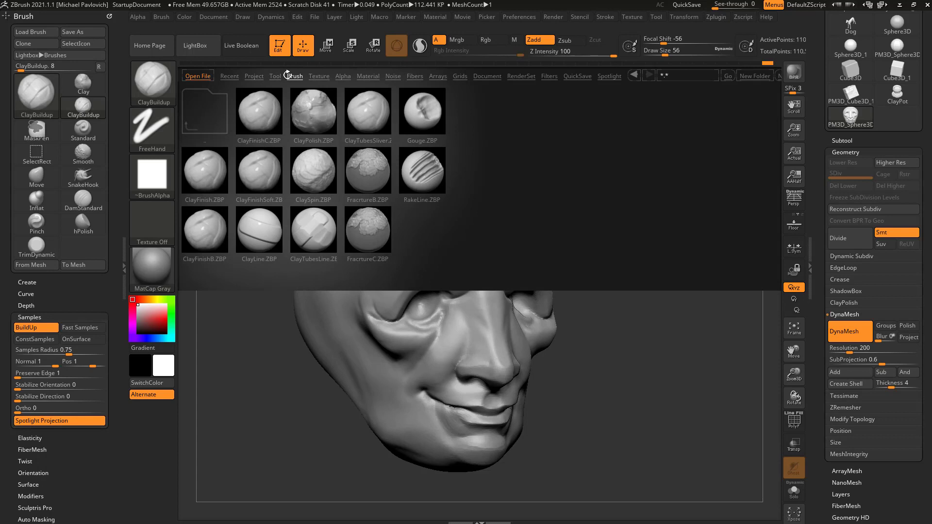
{"action": "left_click", "coordinate": [276, 77]}
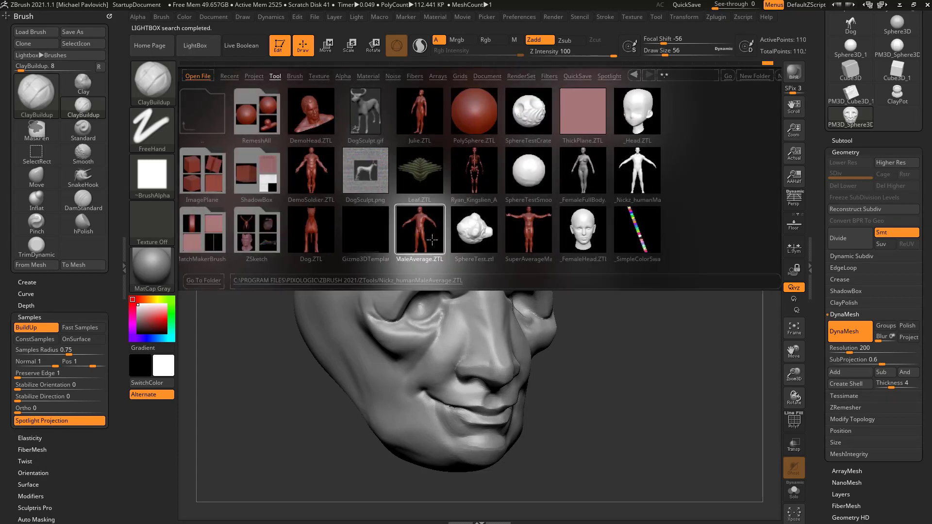
{"action": "left_click", "coordinate": [247, 287]}
{"action": "left_click", "coordinate": [295, 76]}
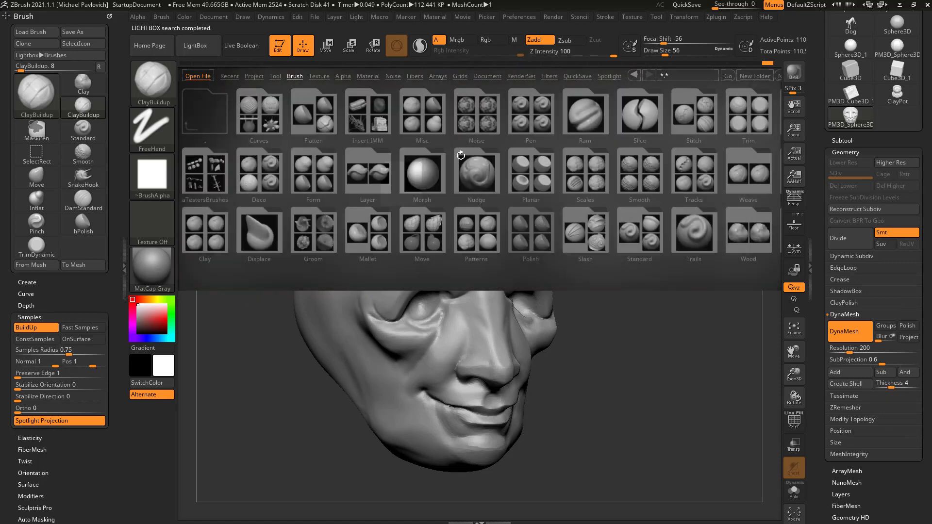
{"action": "left_click_drag", "start_coordinate": [524, 216], "coordinate": [372, 211]}
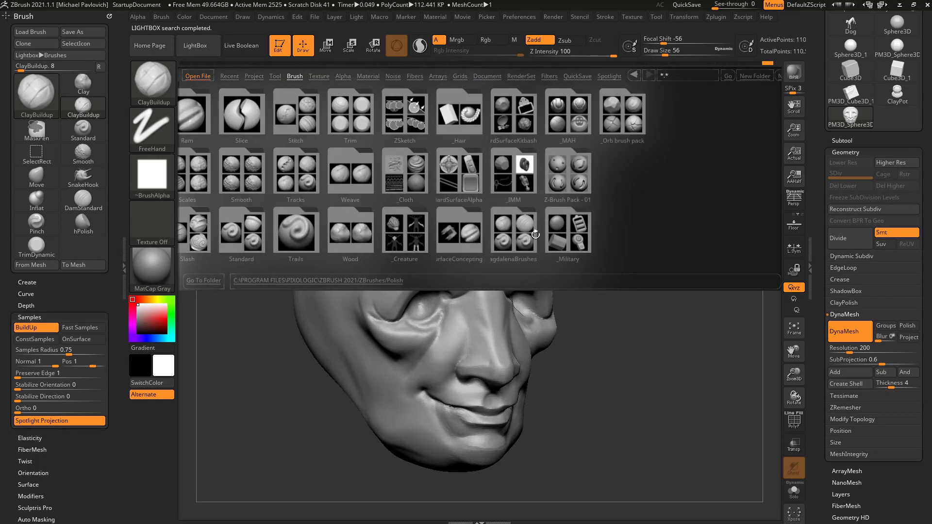
{"action": "double_click", "coordinate": [563, 236]}
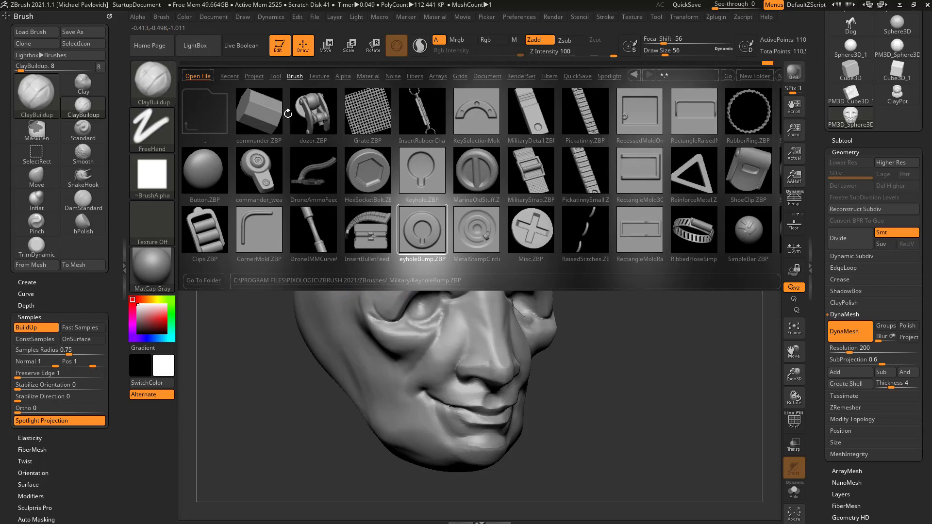
{"action": "left_click_drag", "start_coordinate": [550, 210], "coordinate": [587, 128]}
{"action": "key", "text": "comma"}
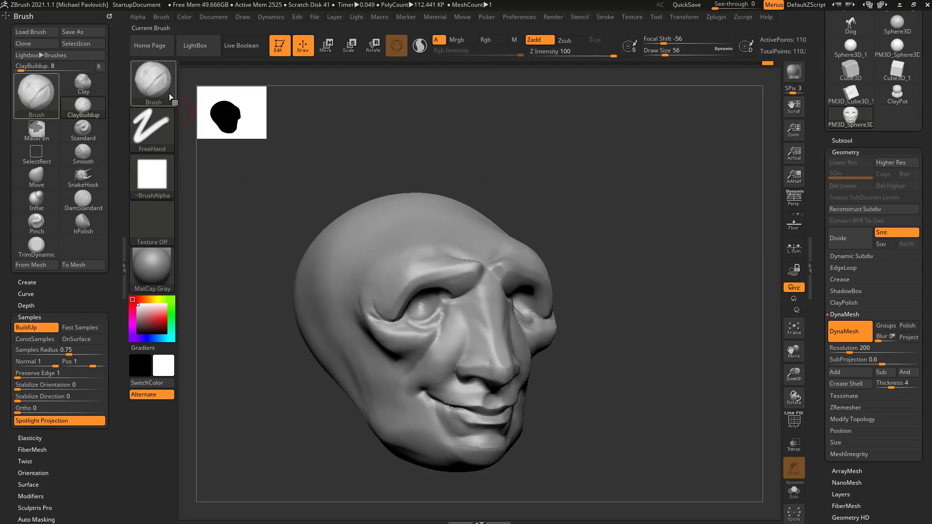
Step: Assign the custom hotkey Alt+C to the Clay brush
{"action": "left_click_drag", "start_coordinate": [660, 235], "coordinate": [656, 242]}
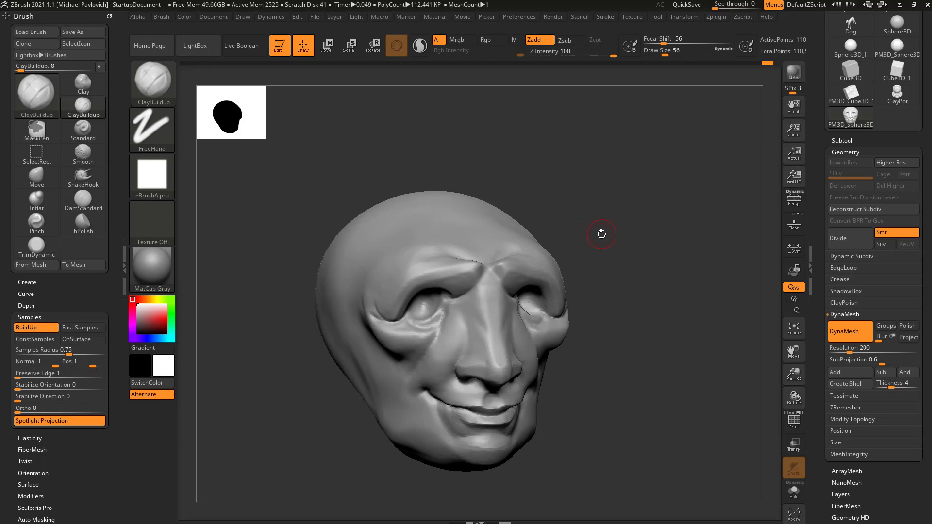
{"action": "left_click", "coordinate": [150, 77]}
{"action": "left_click", "coordinate": [152, 80]}
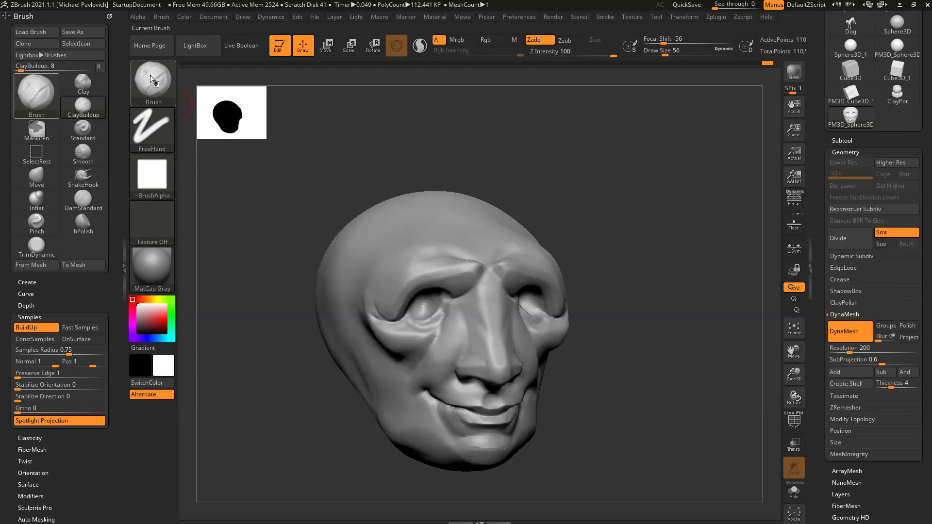
{"action": "left_click", "coordinate": [151, 79]}
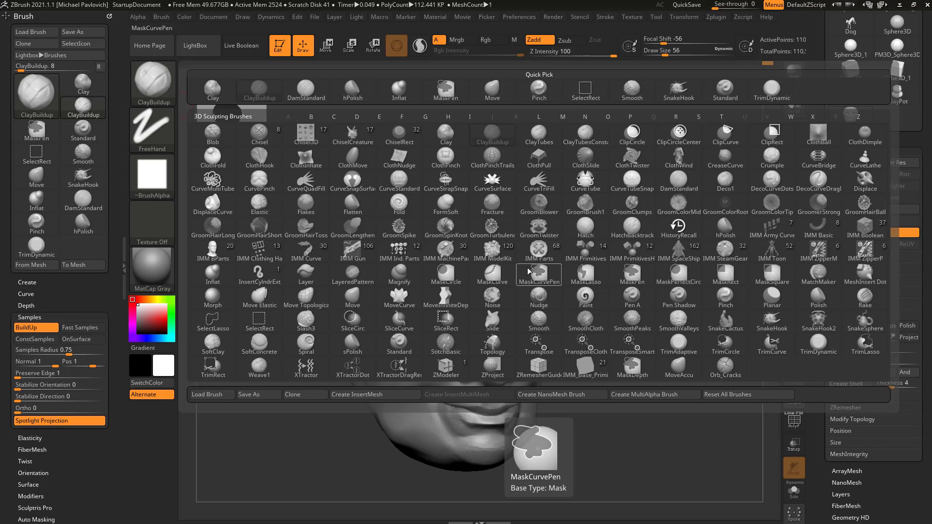
{"action": "left_click", "coordinate": [447, 140], "text": "ctrl+alt"}
{"action": "key", "text": "c"}
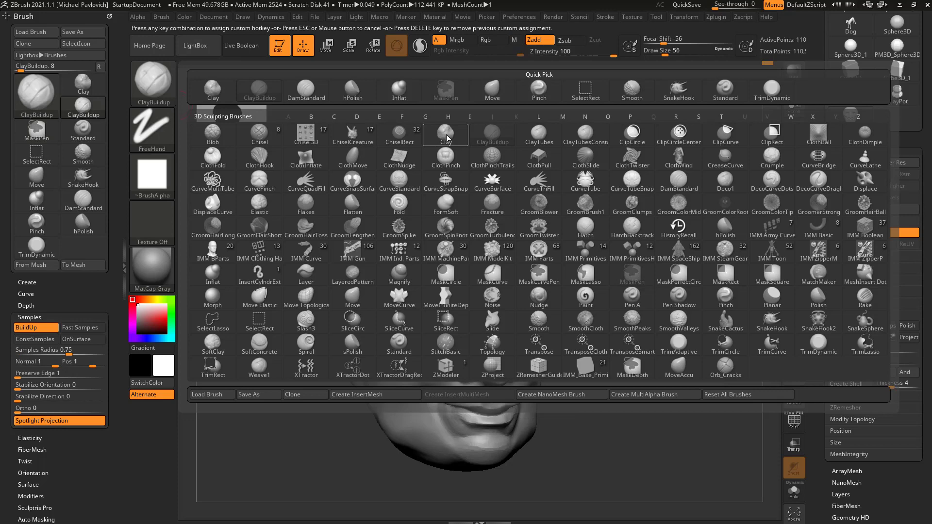
{"action": "key", "text": "alt+c"}
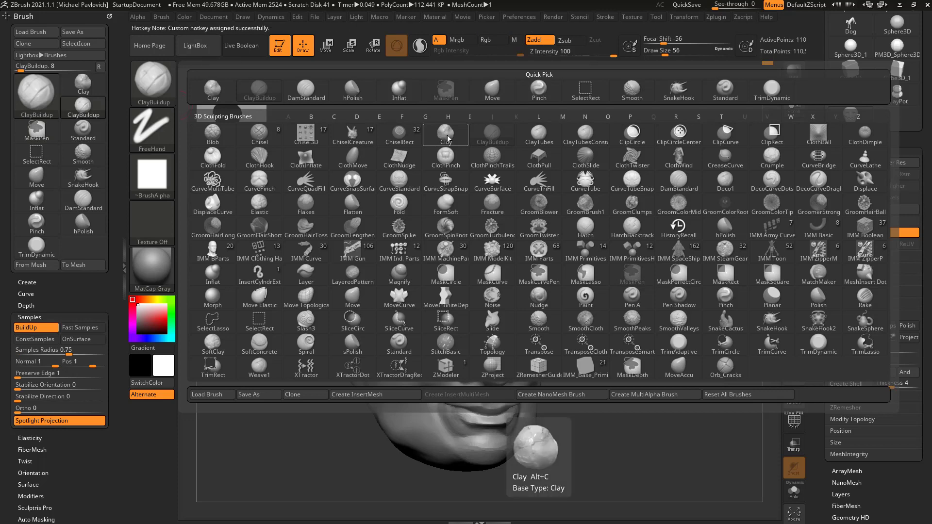
Step: Assign the hotkeys Alt+B to the ClayBuildup brush and Alt+D to the DamStandard brush
{"action": "left_click", "coordinate": [492, 135], "text": "ctrl+alt"}
{"action": "key", "text": "alt+b"}
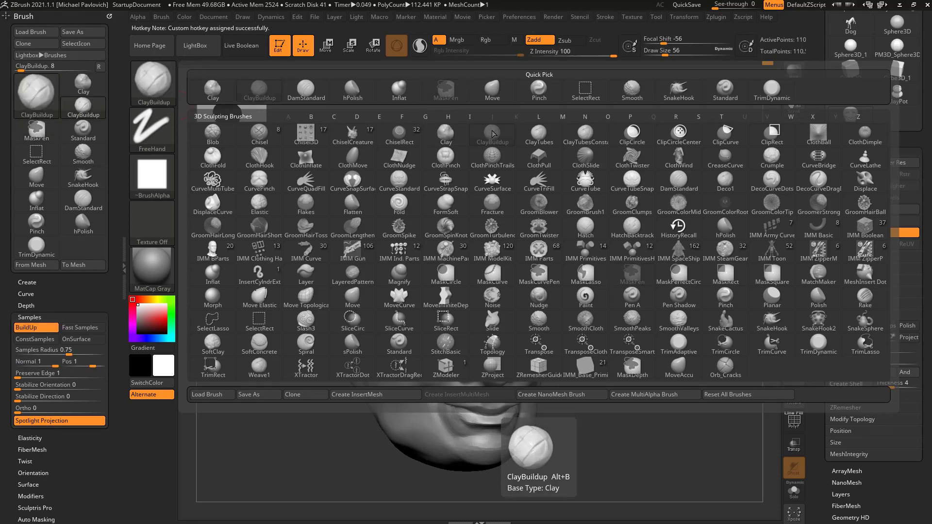
{"action": "left_click", "coordinate": [678, 182], "text": "ctrl+alt"}
{"action": "key", "text": "alt+d"}
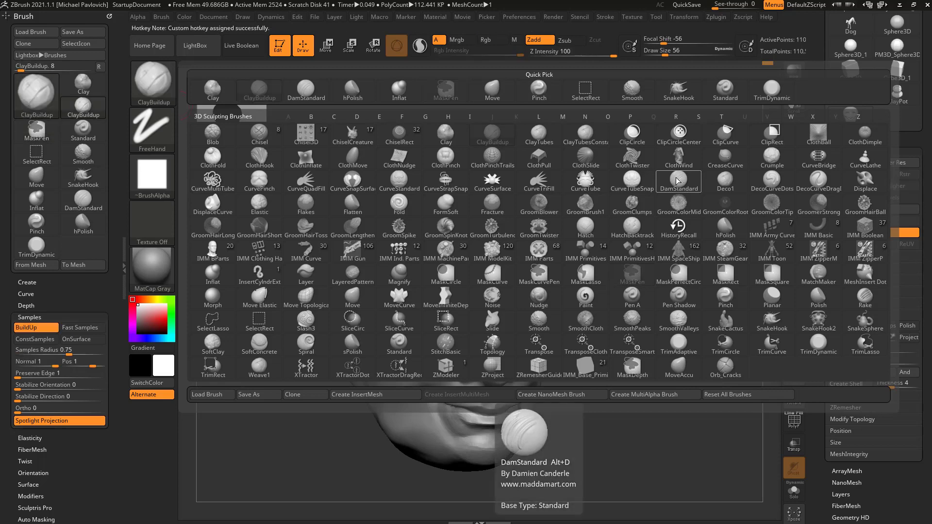
Step: Assign the hotkey Alt+H to the hPolish brush, replacing its existing assignment
{"action": "left_click", "coordinate": [727, 225], "text": "ctrl+alt"}
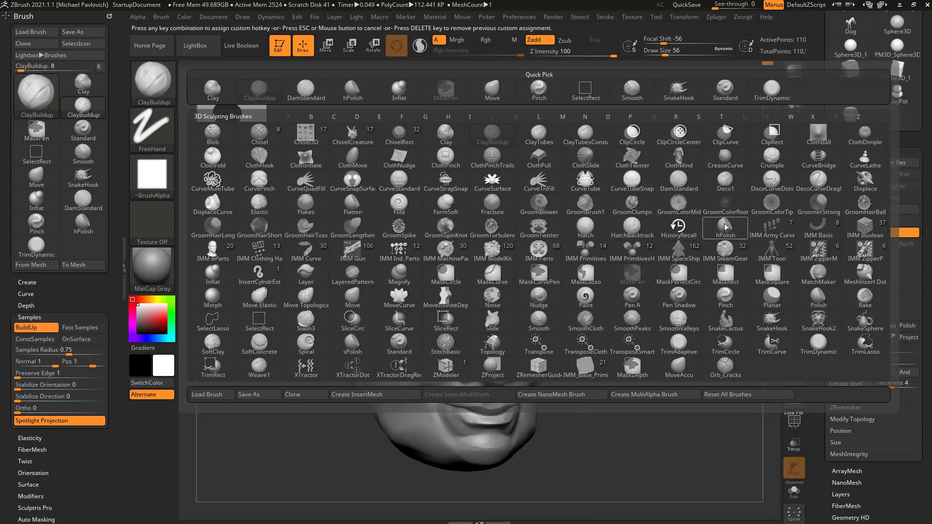
{"action": "key", "text": "alt+h"}
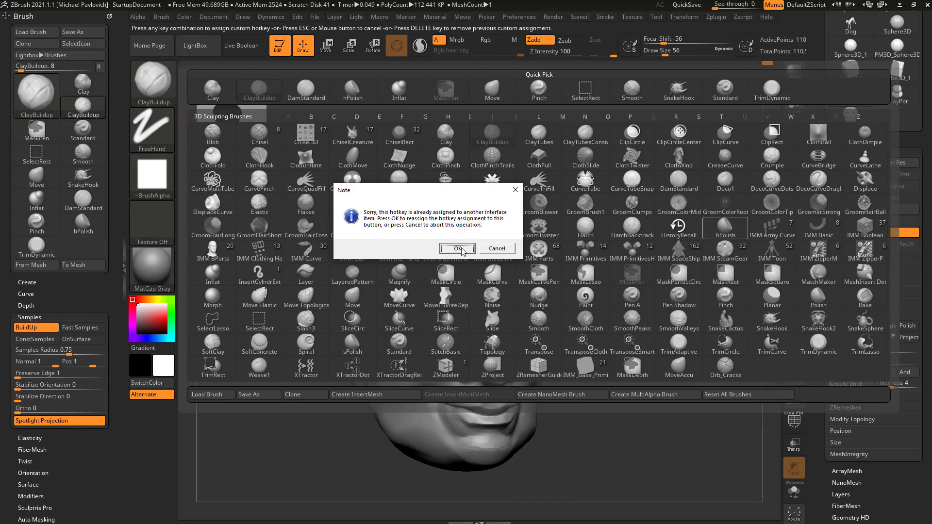
{"action": "left_click", "coordinate": [461, 249]}
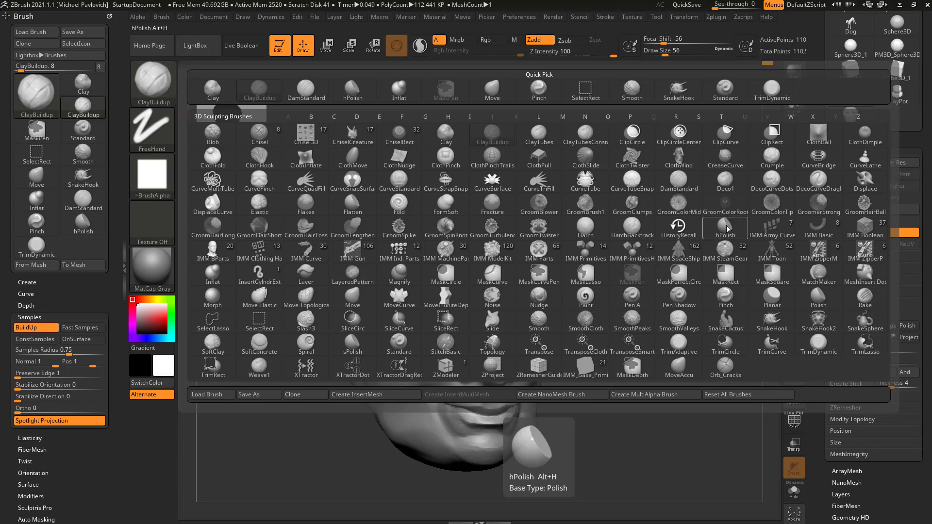
Step: Assign the hotkeys Alt+W to the Move brush and Alt+P to the Pinch brush
{"action": "left_click", "coordinate": [354, 298], "text": "ctrl+alt"}
{"action": "key", "text": "alt+w"}
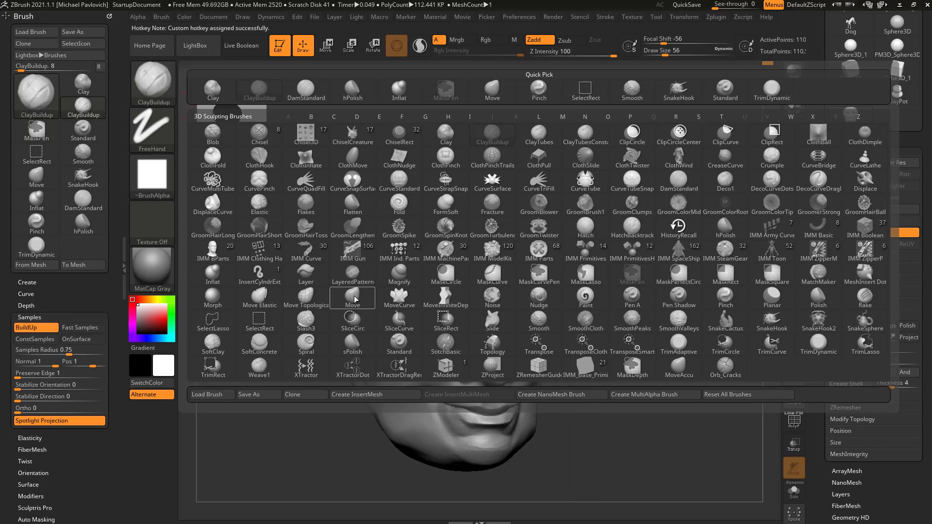
{"action": "left_click", "coordinate": [727, 295], "text": "ctrl+alt"}
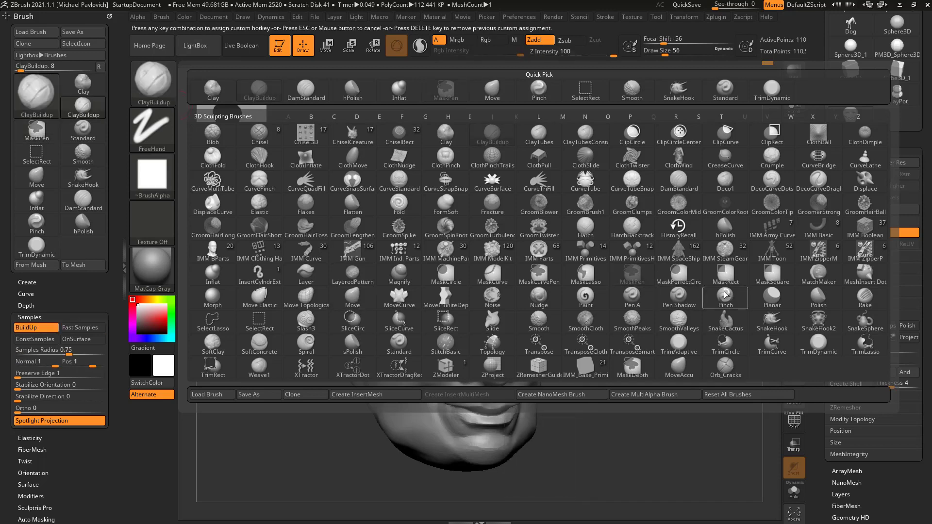
{"action": "key", "text": "alt+p"}
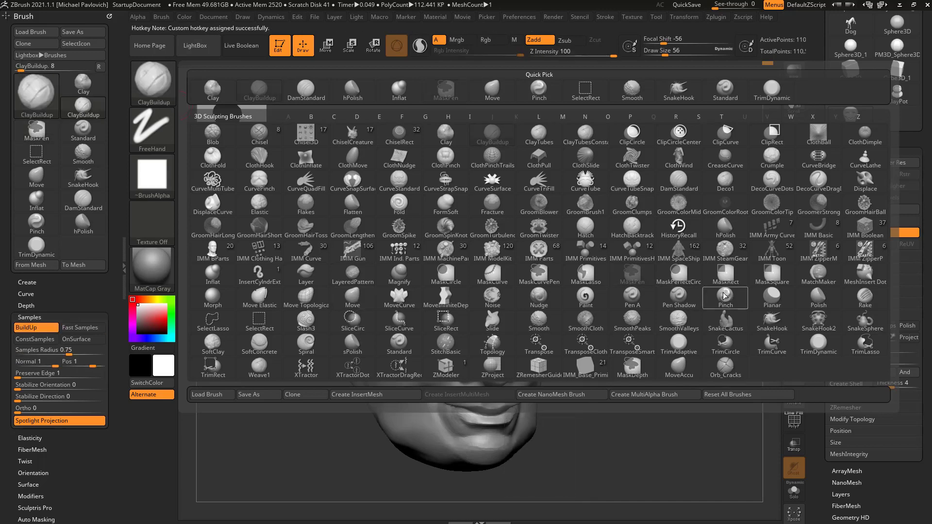
Step: Assign the hotkeys Alt+S to the Standard brush and Alt+T to the TrimDynamic brush
{"action": "left_click", "coordinate": [401, 346], "text": "ctrl+alt"}
{"action": "key", "text": "alt+s"}
{"action": "left_click", "coordinate": [817, 346], "text": "ctrl+alt"}
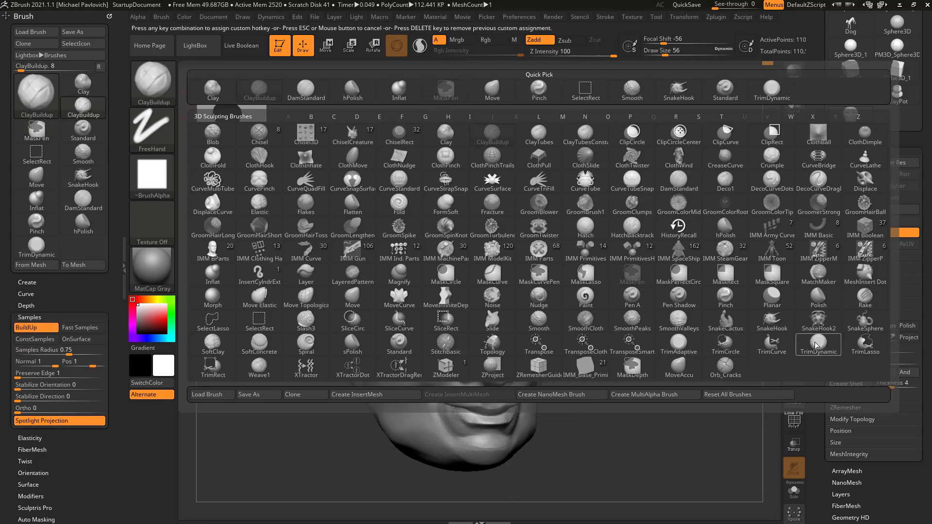
{"action": "key", "text": "alt+t"}
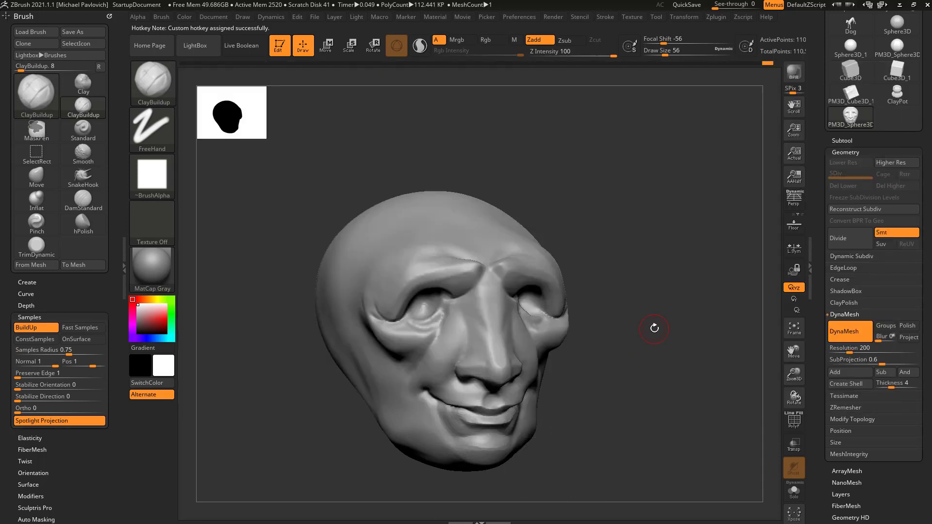
Step: Store the current hotkeys as the startup hotkeys in the preferences
{"action": "left_click_drag", "start_coordinate": [657, 280], "coordinate": [704, 296]}
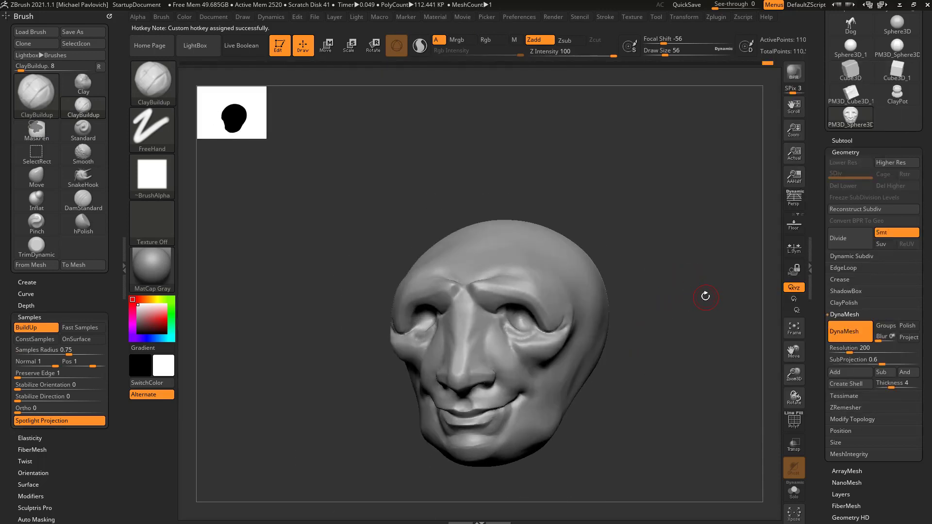
{"action": "left_click", "coordinate": [522, 17]}
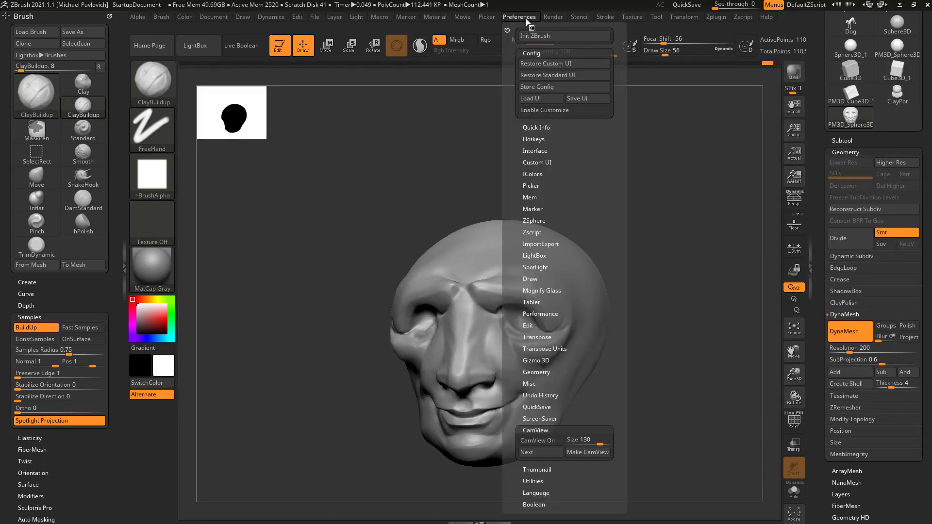
{"action": "left_click", "coordinate": [533, 139]}
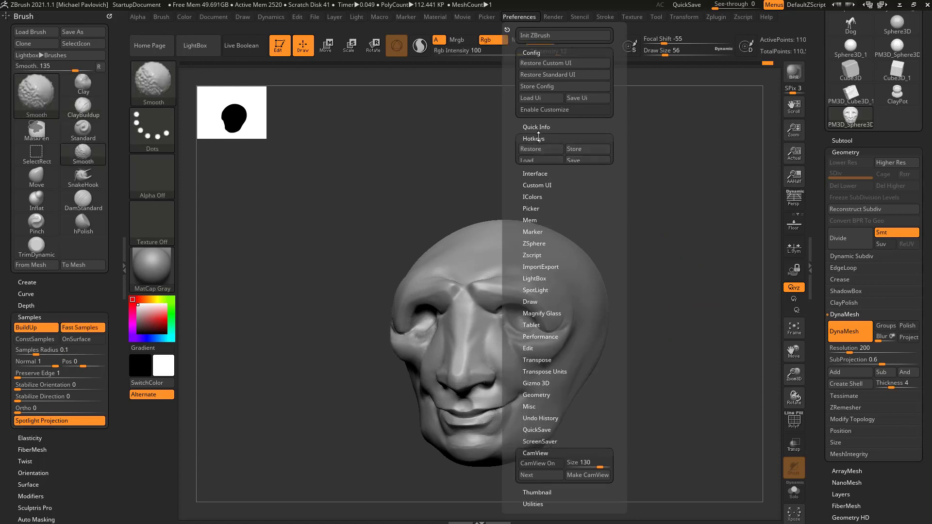
{"action": "left_click", "coordinate": [577, 149]}
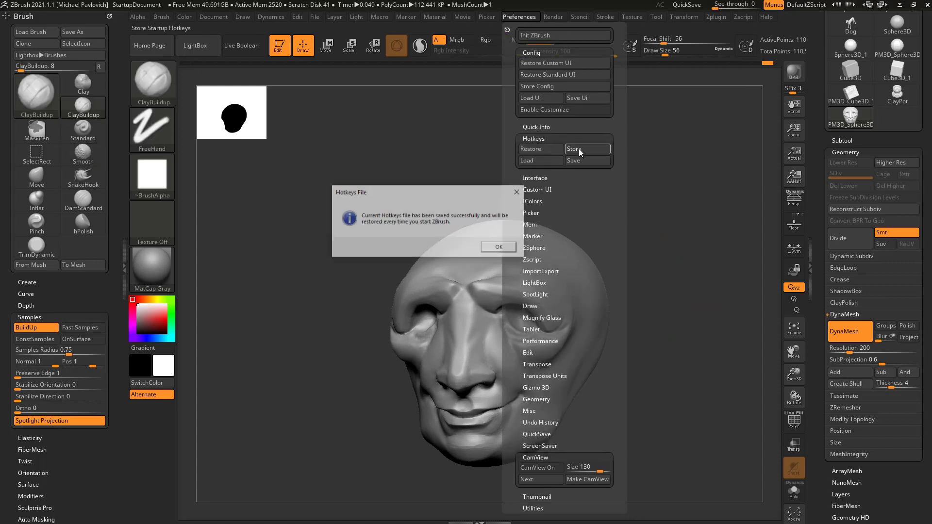
{"action": "left_click", "coordinate": [501, 248]}
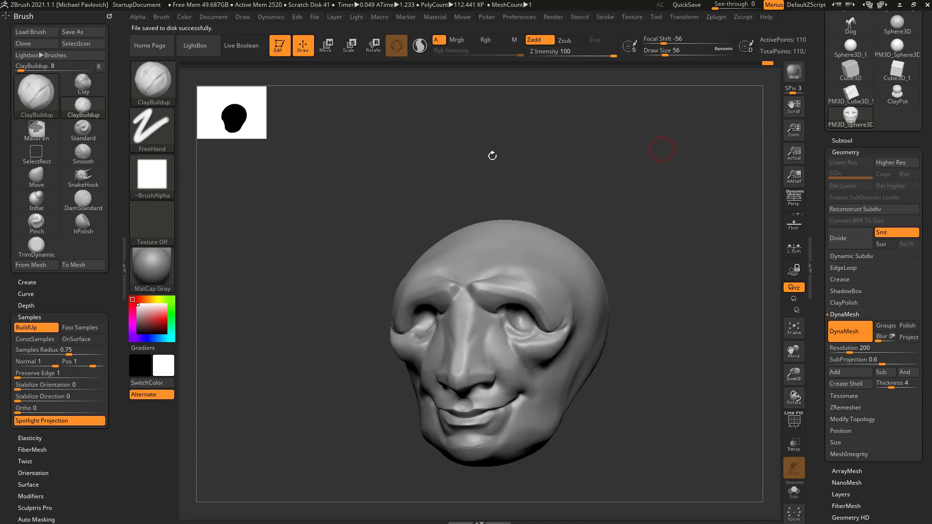
Step: In File Explorer, open StartupHotkeys.txt from ZBrushData2021's ZStartup Hotkeys folder, review the stored brush hotkeys, and close both windows
{"action": "key", "text": "super+e"}
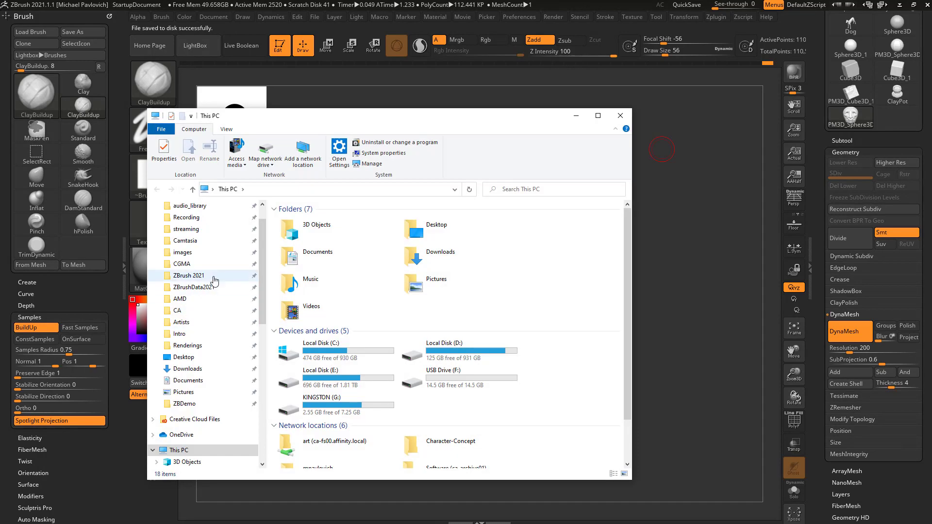
{"action": "left_click", "coordinate": [208, 288]}
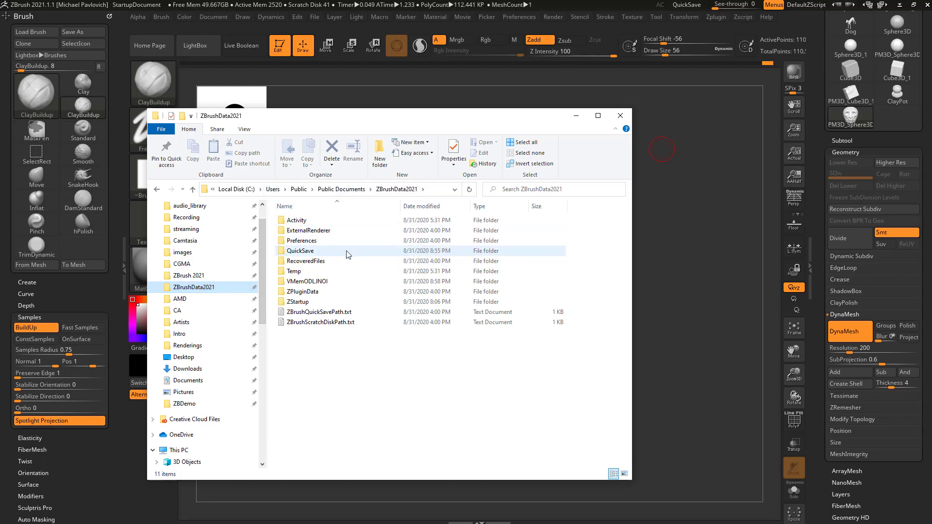
{"action": "double_click", "coordinate": [311, 302]}
{"action": "double_click", "coordinate": [322, 239]}
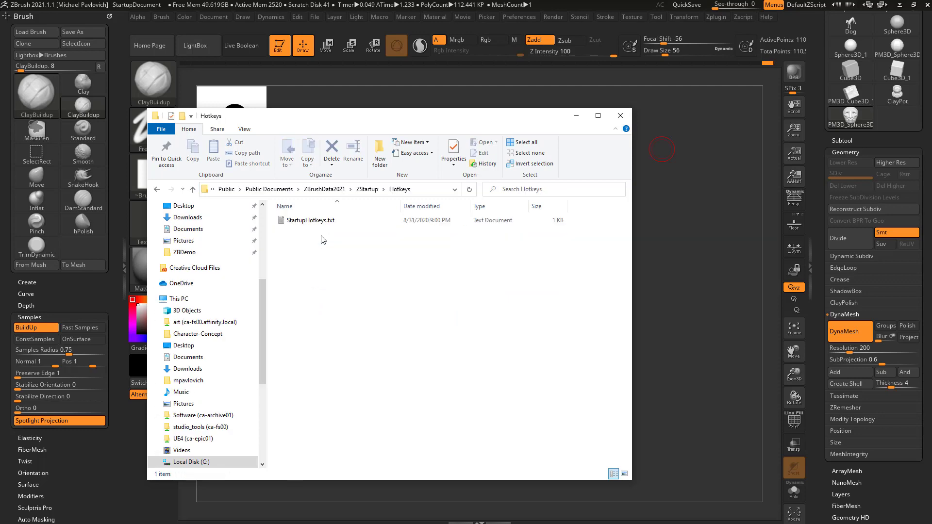
{"action": "double_click", "coordinate": [314, 221]}
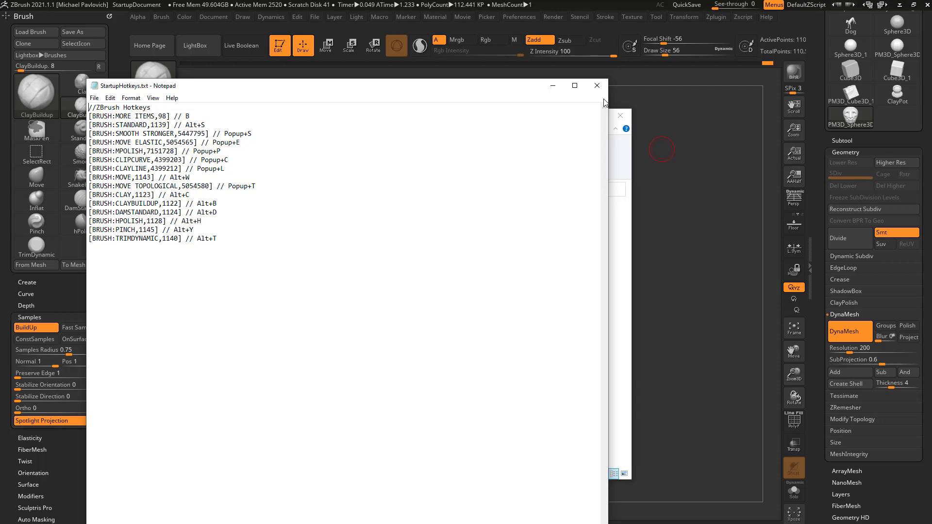
{"action": "left_click", "coordinate": [597, 85]}
{"action": "left_click", "coordinate": [620, 115]}
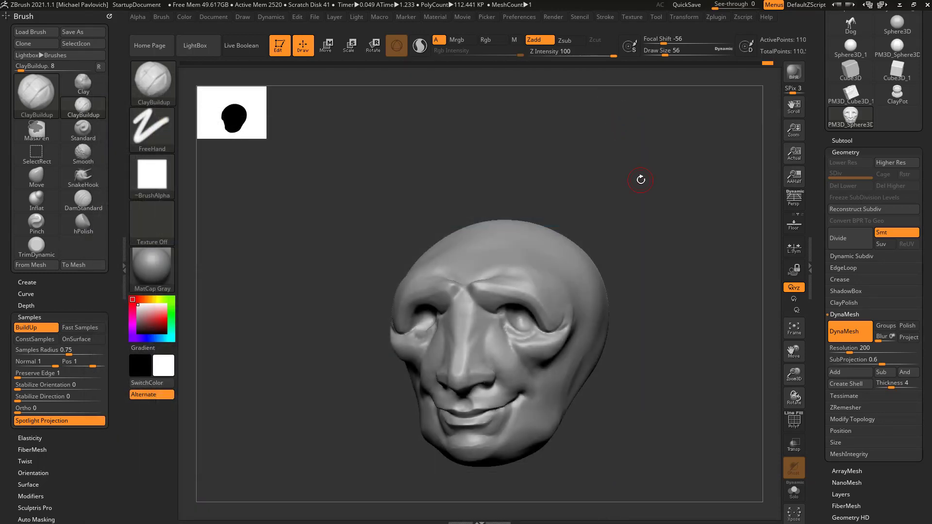
Step: Carve creases around the eyes with the DamStandard brush at draw size 44
{"action": "mouse_move", "coordinate": [597, 203]}
{"action": "left_mouse_down"}
{"action": "mouse_move", "coordinate": [628, 192]}
{"action": "mouse_move", "coordinate": [645, 221]}
{"action": "left_mouse_up"}
{"action": "key", "text": "b"}
{"action": "key", "text": "d"}
{"action": "key", "text": "s"}
{"action": "left_click_drag", "start_coordinate": [694, 202], "coordinate": [650, 214]}
{"action": "left_click_drag", "start_coordinate": [665, 214], "coordinate": [694, 202], "text": "alt"}
{"action": "key", "text": "s"}
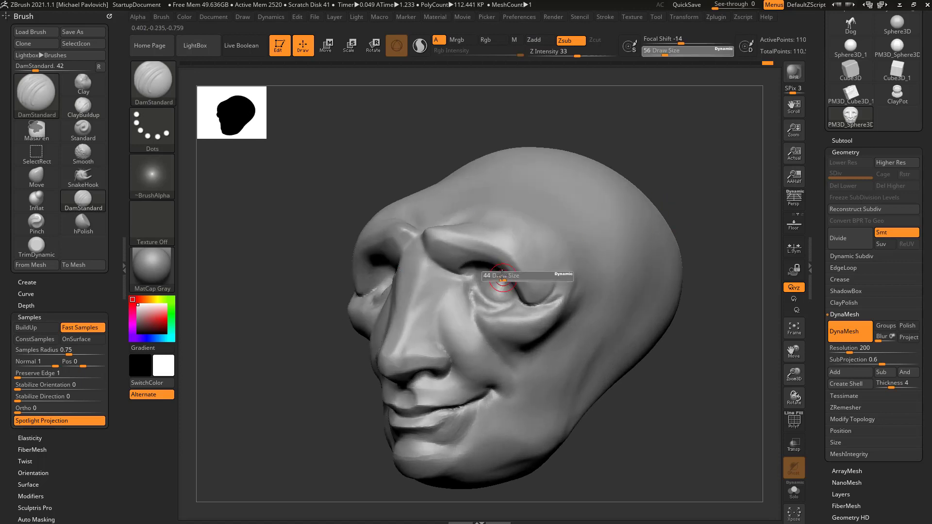
{"action": "left_click", "coordinate": [503, 281]}
{"action": "left_click_drag", "start_coordinate": [467, 277], "coordinate": [476, 305]}
{"action": "left_click_drag", "start_coordinate": [602, 182], "coordinate": [677, 196]}
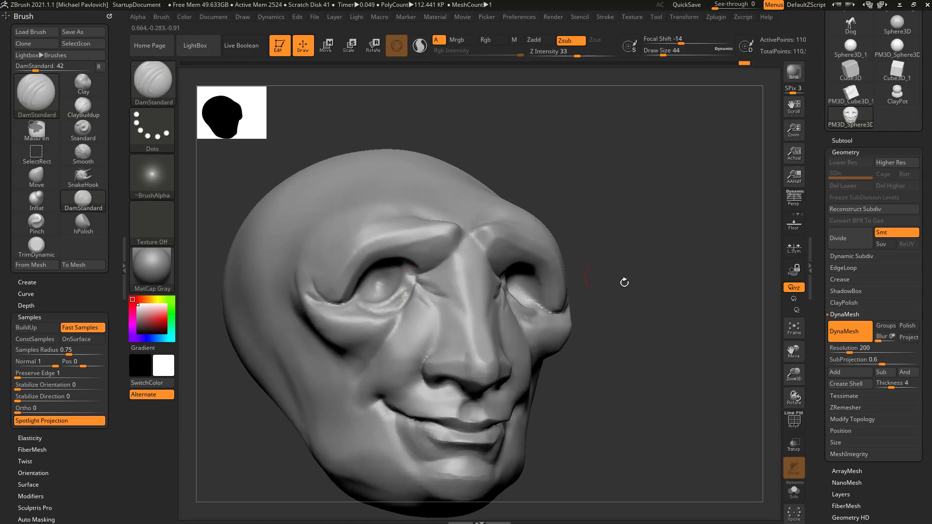
Step: Carve the crease at the corner of the mouth with DamStandard at draw size 49
{"action": "left_click_drag", "start_coordinate": [625, 279], "coordinate": [665, 283]}
{"action": "key", "text": "s"}
{"action": "left_click", "coordinate": [510, 346]}
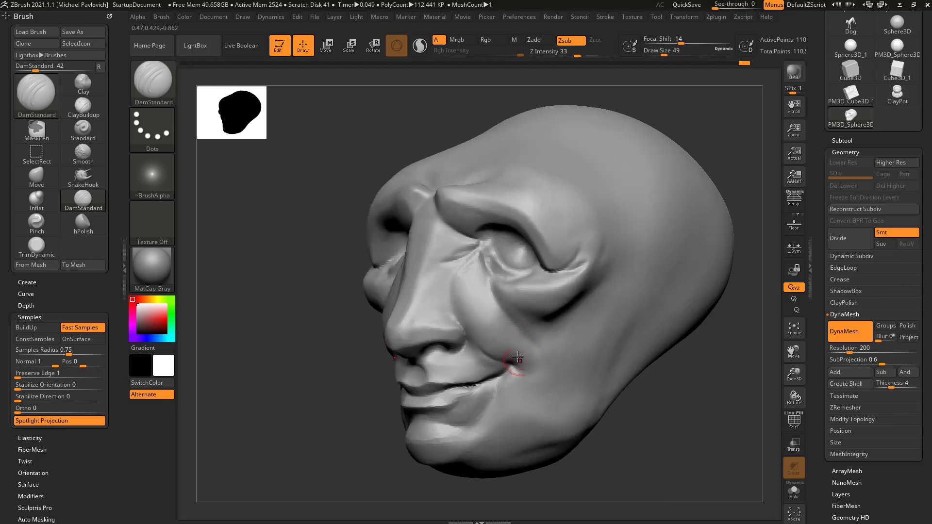
{"action": "mouse_move", "coordinate": [514, 364]}
{"action": "left_mouse_down"}
{"action": "mouse_move", "coordinate": [421, 386]}
{"action": "mouse_move", "coordinate": [482, 362]}
{"action": "left_mouse_up"}
{"action": "left_click_drag", "start_coordinate": [657, 318], "coordinate": [705, 306], "text": "alt"}
Step: Build up the cheek beside the nose and mouth with the Clay brush
{"action": "key", "text": "b"}
{"action": "key", "text": "c"}
{"action": "key", "text": "l"}
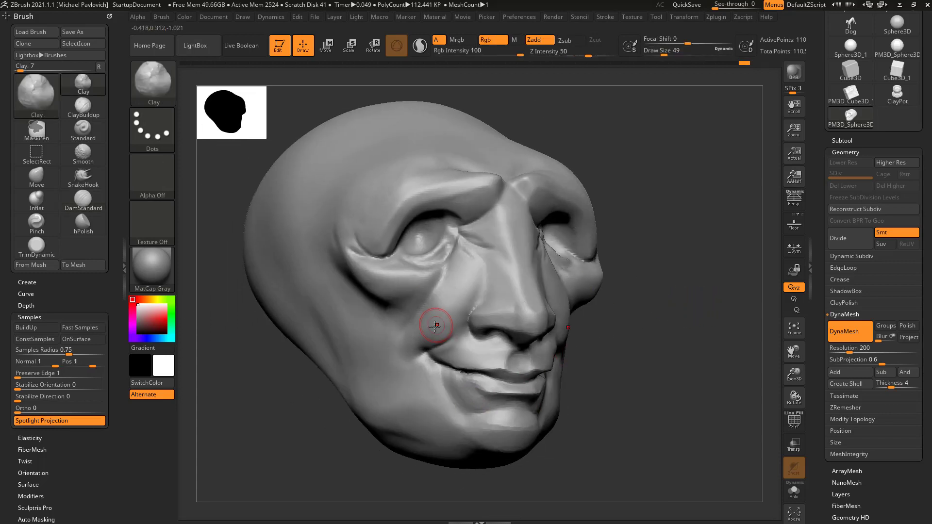
{"action": "left_click_drag", "start_coordinate": [455, 305], "coordinate": [424, 329]}
{"action": "mouse_move", "coordinate": [665, 294]}
{"action": "left_mouse_down"}
{"action": "mouse_move", "coordinate": [700, 319]}
{"action": "mouse_move", "coordinate": [677, 364]}
{"action": "mouse_move", "coordinate": [712, 370]}
{"action": "mouse_move", "coordinate": [706, 321]}
{"action": "mouse_move", "coordinate": [447, 358]}
{"action": "mouse_move", "coordinate": [651, 351]}
{"action": "left_mouse_up"}
Step: Refine the line between the lips and the lower lip, alternating the DamStandard and Clay brushes at draw size 51
{"action": "key", "text": "b"}
{"action": "key", "text": "d"}
{"action": "key", "text": "s"}
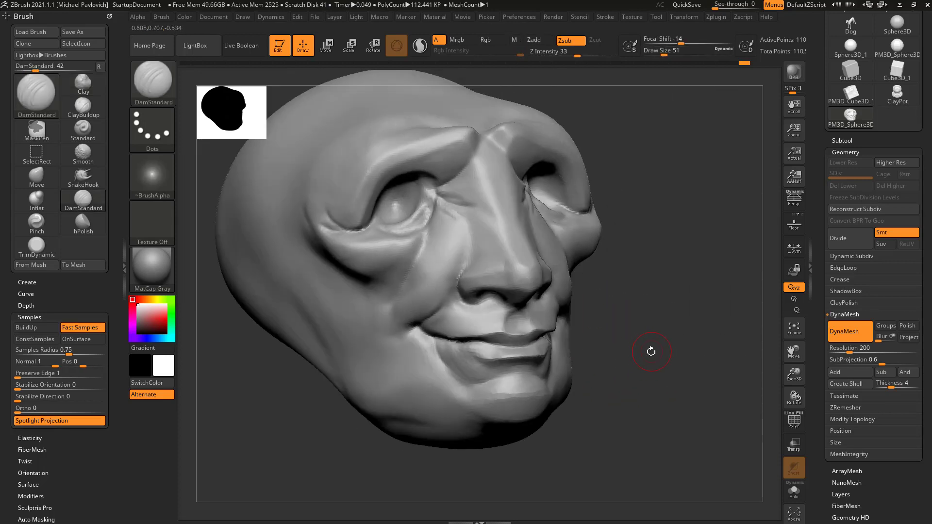
{"action": "key", "text": "b"}
{"action": "key", "text": "c"}
{"action": "key", "text": "l"}
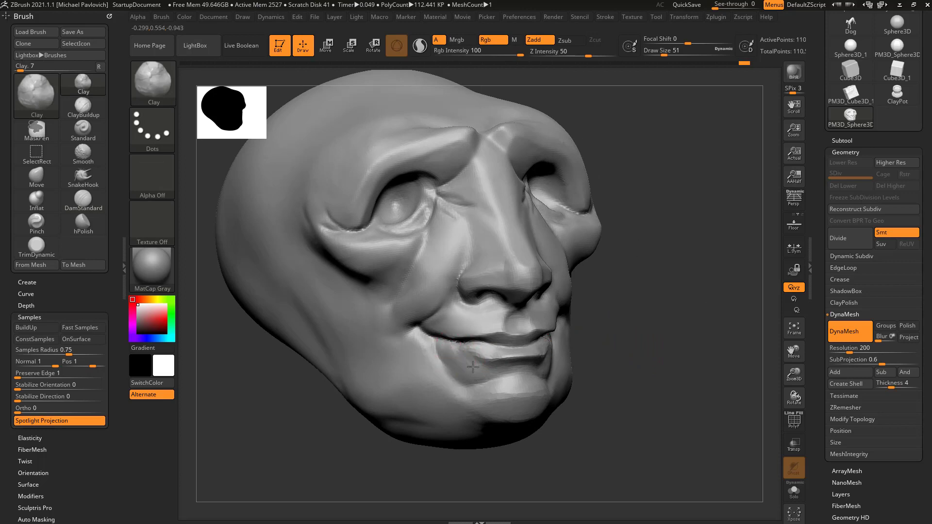
{"action": "left_click_drag", "start_coordinate": [529, 357], "coordinate": [609, 319]}
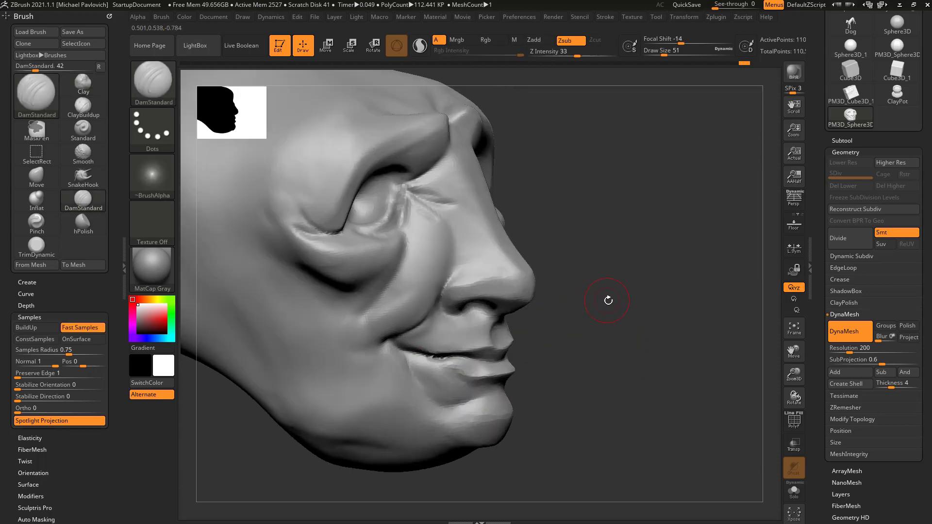
{"action": "left_click_drag", "start_coordinate": [609, 300], "coordinate": [471, 361]}
{"action": "left_click_drag", "start_coordinate": [594, 351], "coordinate": [577, 333]}
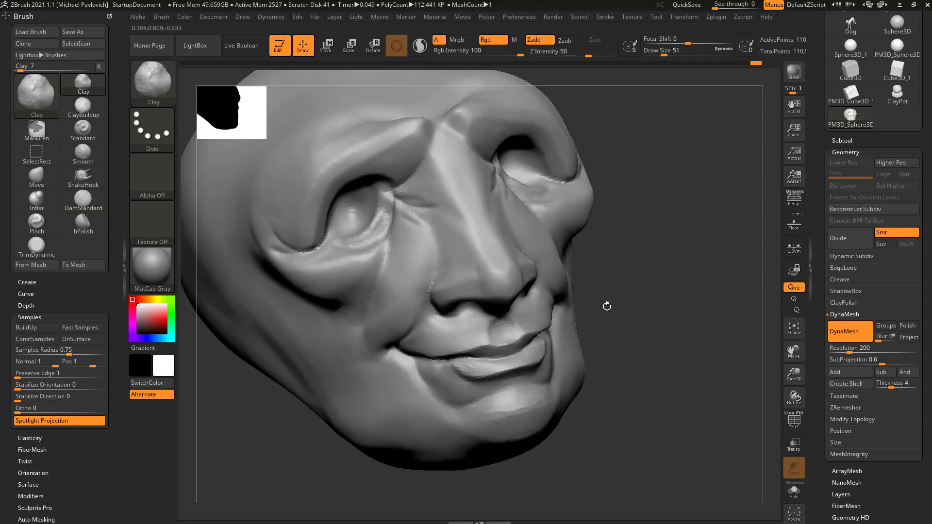
Step: Flatten the lip surfaces with the TrimDynamic brush at draw size 51
{"action": "key", "text": "b"}
{"action": "key", "text": "t"}
{"action": "key", "text": "d"}
{"action": "left_click_drag", "start_coordinate": [622, 323], "coordinate": [465, 361]}
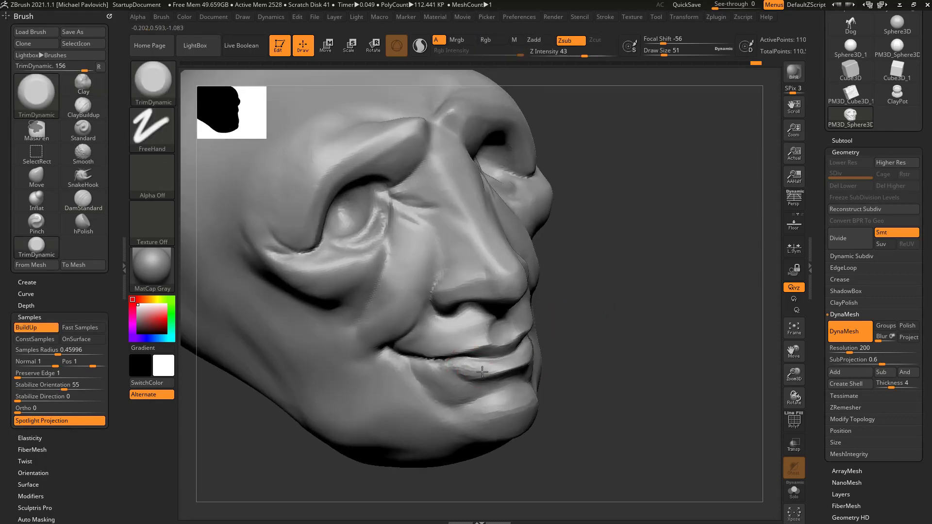
{"action": "left_click_drag", "start_coordinate": [582, 351], "coordinate": [492, 343]}
{"action": "mouse_move", "coordinate": [660, 321]}
{"action": "left_mouse_down"}
{"action": "mouse_move", "coordinate": [692, 322]}
{"action": "mouse_move", "coordinate": [675, 340]}
{"action": "mouse_move", "coordinate": [683, 358]}
{"action": "mouse_move", "coordinate": [651, 336]}
{"action": "mouse_move", "coordinate": [587, 327]}
{"action": "left_mouse_up"}
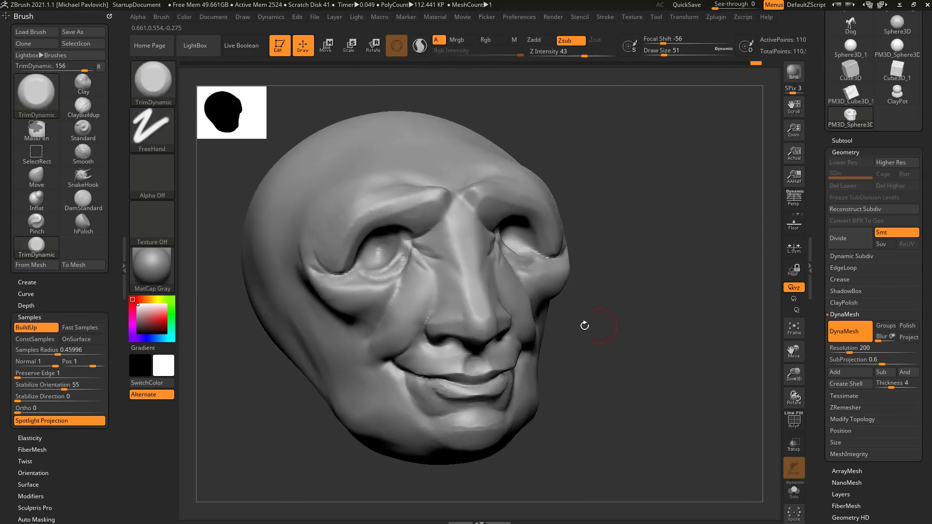
Step: Reshape the mouth area from below with the Move brush at draw size 145
{"action": "key", "text": "s"}
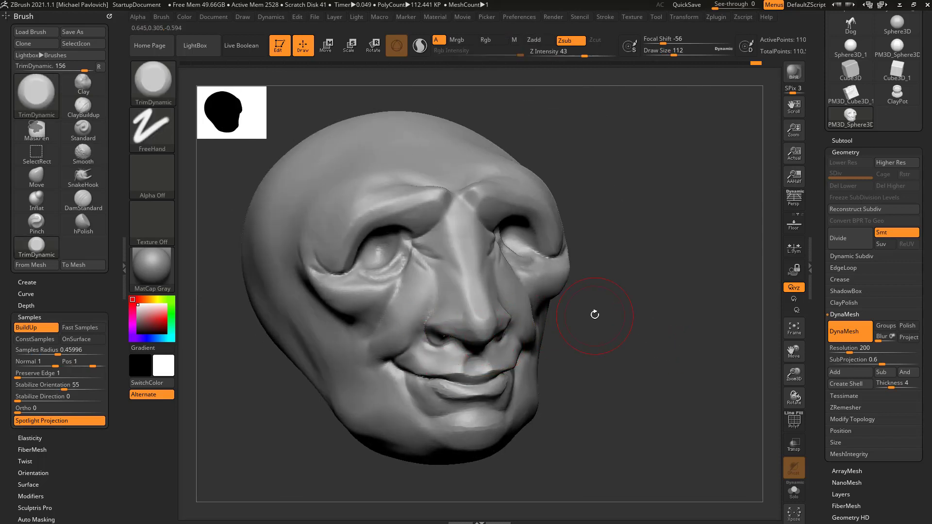
{"action": "key", "text": "b"}
{"action": "key", "text": "m"}
{"action": "key", "text": "v"}
{"action": "mouse_move", "coordinate": [602, 321]}
{"action": "left_mouse_down"}
{"action": "mouse_move", "coordinate": [453, 318]}
{"action": "mouse_move", "coordinate": [449, 302]}
{"action": "mouse_move", "coordinate": [486, 291]}
{"action": "left_mouse_up"}
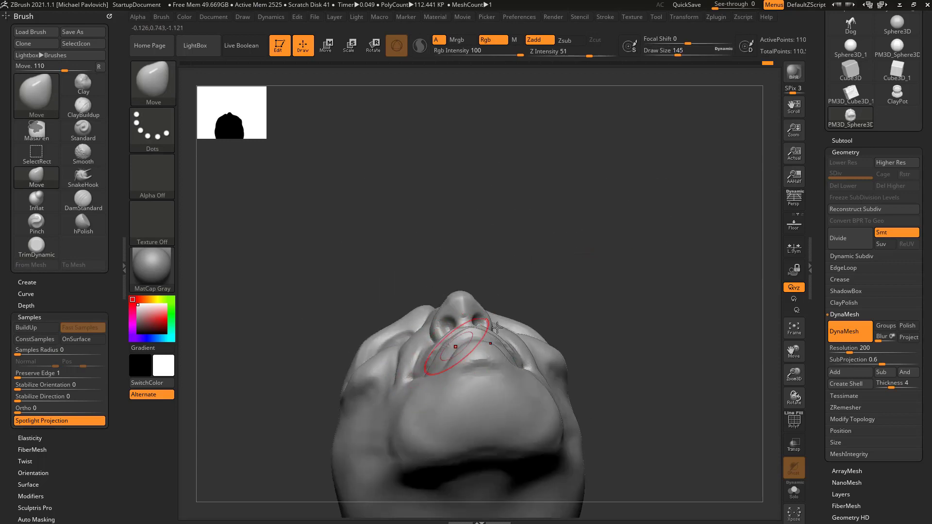
{"action": "left_click_drag", "start_coordinate": [498, 327], "coordinate": [631, 387]}
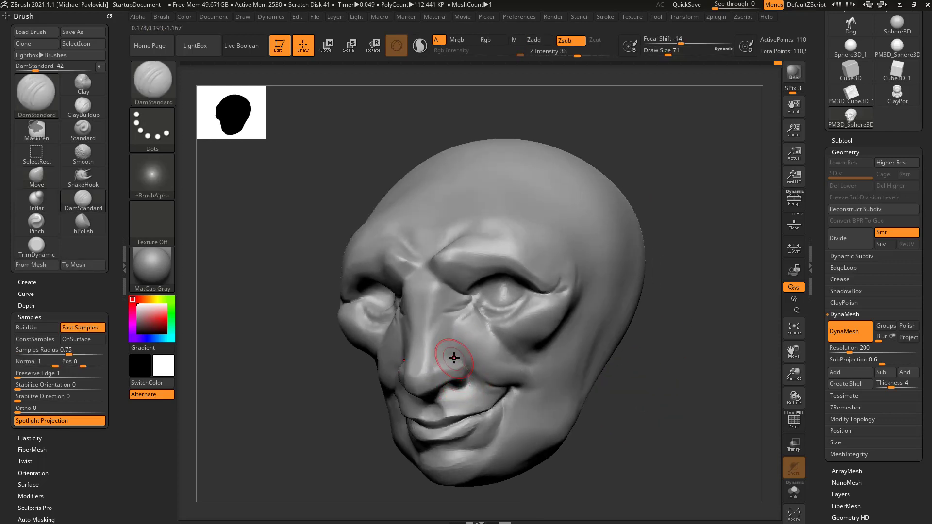
Step: Carve the crease around the nostril and down to the mouth corner with DamStandard at draw size 59
{"action": "right_click_drag", "start_coordinate": [456, 358], "coordinate": [637, 354]}
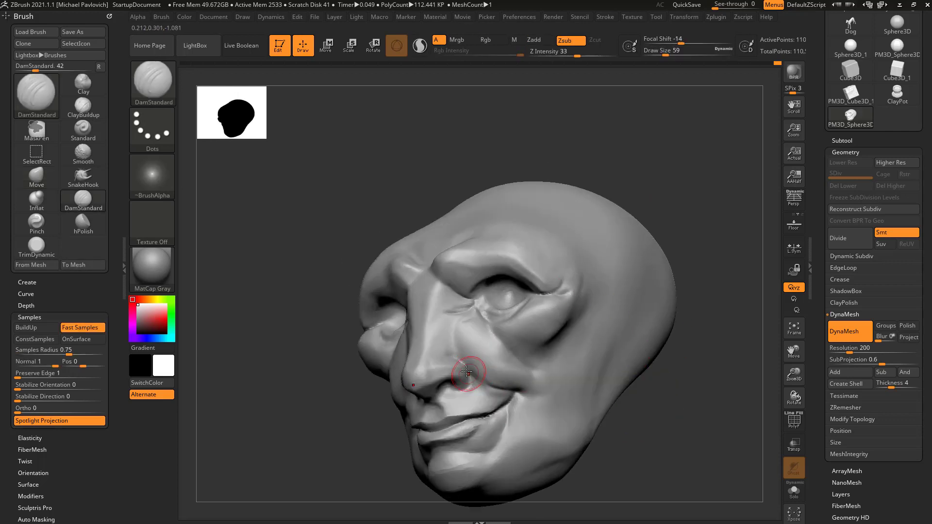
{"action": "left_click_drag", "start_coordinate": [474, 378], "coordinate": [514, 405]}
{"action": "right_click_drag", "start_coordinate": [513, 405], "coordinate": [680, 383]}
{"action": "left_click_drag", "start_coordinate": [455, 351], "coordinate": [446, 398]}
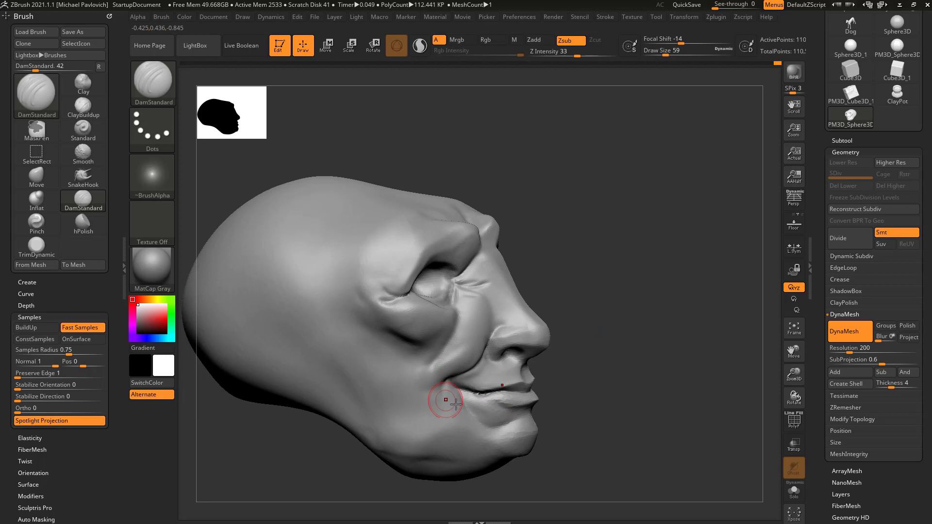
{"action": "mouse_move", "coordinate": [596, 362]}
{"action": "right_mouse_down", "text": "ctrl"}
{"action": "mouse_move", "coordinate": [647, 336]}
{"action": "mouse_move", "coordinate": [680, 360]}
{"action": "mouse_move", "coordinate": [664, 381]}
{"action": "right_mouse_up", "text": "ctrl"}
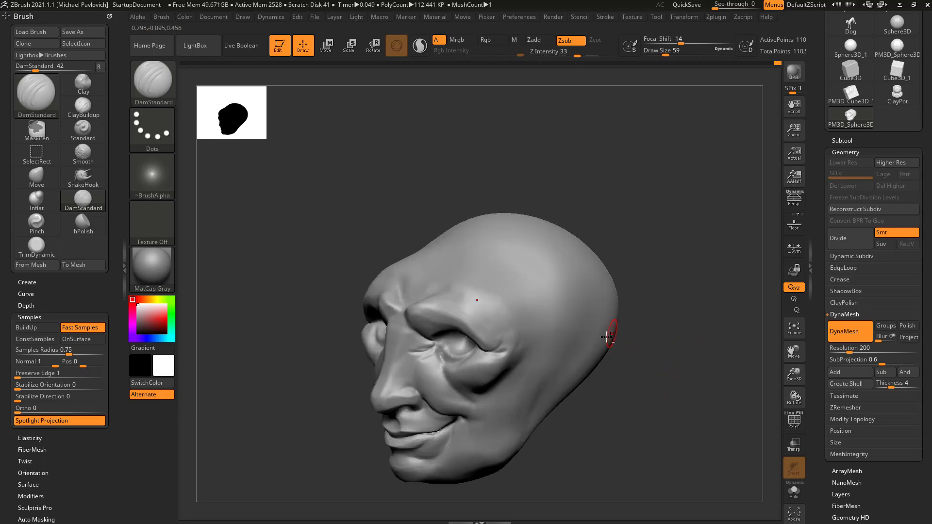
Step: Block in the ear's outline on the side of the head with the Clay brush at draw size 136
{"action": "key", "text": "b"}
{"action": "key", "text": "c"}
{"action": "key", "text": "l"}
{"action": "mouse_move", "coordinate": [608, 335]}
{"action": "right_mouse_down"}
{"action": "mouse_move", "coordinate": [629, 366]}
{"action": "mouse_move", "coordinate": [510, 354]}
{"action": "right_mouse_up"}
{"action": "key", "text": "s"}
{"action": "left_click_drag", "start_coordinate": [510, 354], "coordinate": [500, 354]}
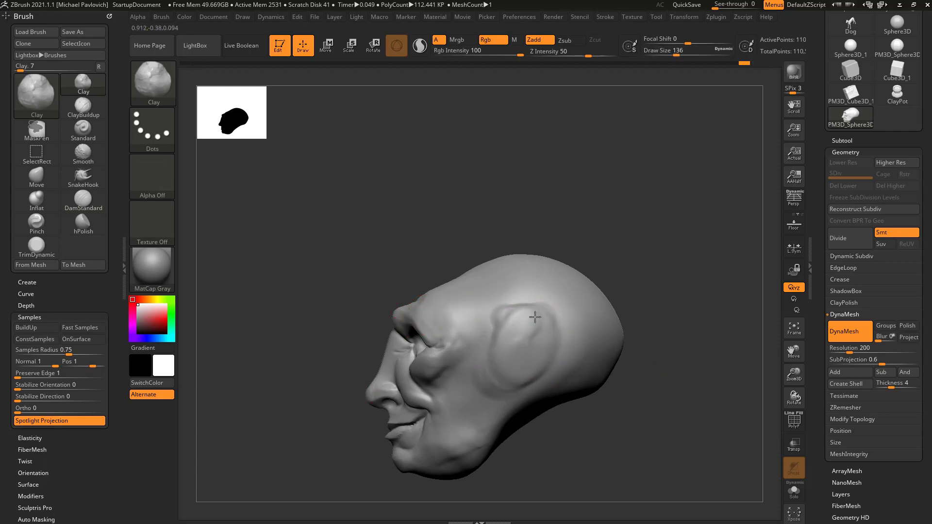
{"action": "mouse_move", "coordinate": [519, 343]}
{"action": "right_mouse_down"}
{"action": "mouse_move", "coordinate": [625, 250]}
{"action": "mouse_move", "coordinate": [508, 354]}
{"action": "right_mouse_up"}
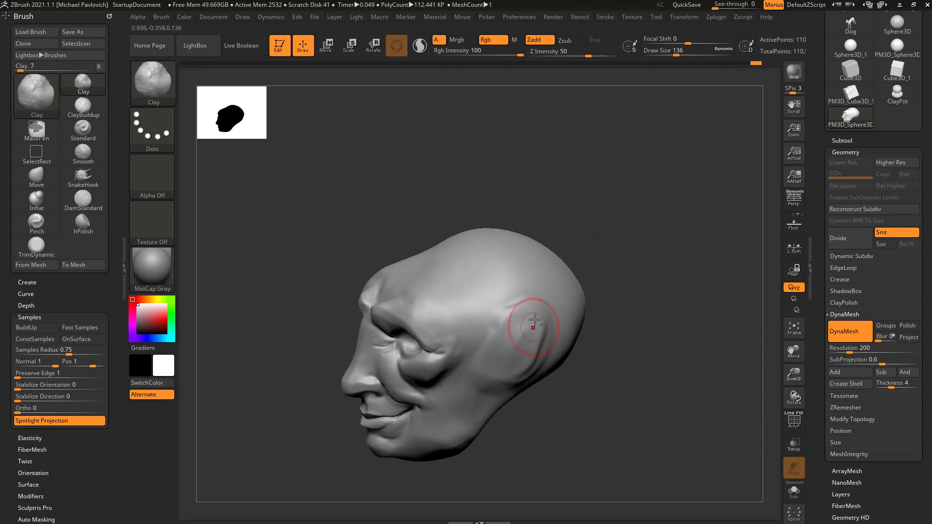
Step: Select the ClayBuildup brush, try it on the ear area, and undo the trial strokes
{"action": "key", "text": "b"}
{"action": "key", "text": "c"}
{"action": "key", "text": "b"}
{"action": "mouse_move", "coordinate": [630, 301]}
{"action": "right_mouse_down"}
{"action": "mouse_move", "coordinate": [664, 339]}
{"action": "mouse_move", "coordinate": [530, 329]}
{"action": "mouse_move", "coordinate": [578, 263]}
{"action": "right_mouse_up"}
{"action": "key", "text": "ctrl+z"}
{"action": "key", "text": "ctrl+z"}
{"action": "key", "text": "ctrl+z"}
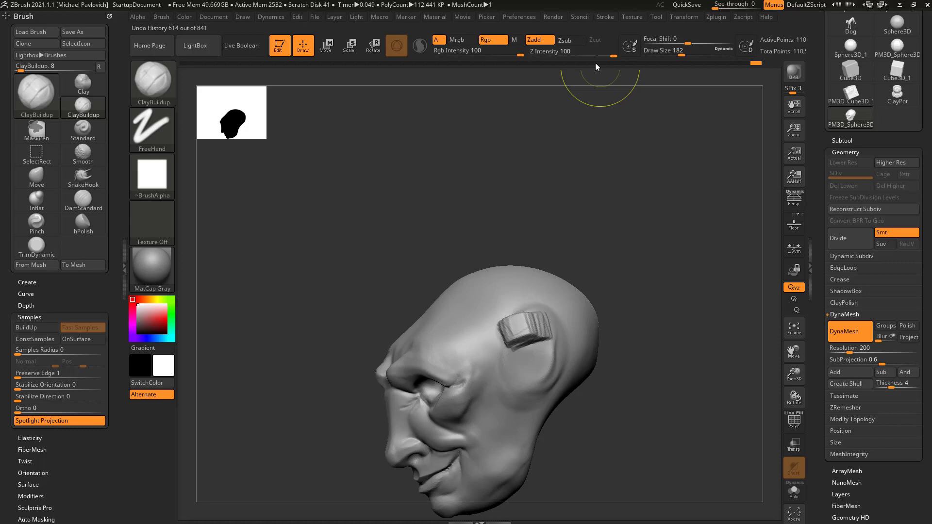
Step: Set the ClayBuildup brush's Z Intensity to 50 and build up the ear's mass at draw size 145
{"action": "left_click", "coordinate": [600, 53]}
{"action": "type", "text": "50"}
{"action": "mouse_move", "coordinate": [596, 219]}
{"action": "right_mouse_down"}
{"action": "mouse_move", "coordinate": [609, 244]}
{"action": "mouse_move", "coordinate": [637, 251]}
{"action": "right_mouse_up"}
{"action": "key", "text": "ctrl+z"}
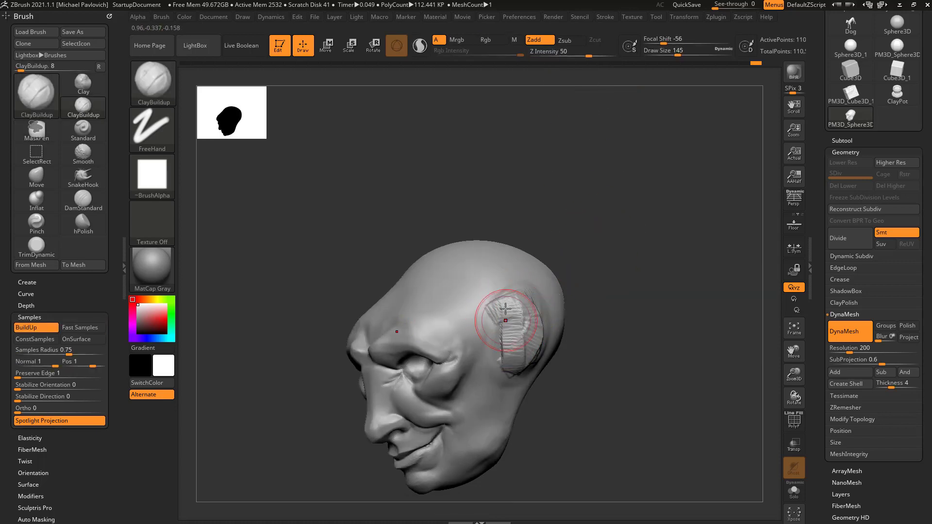
{"action": "right_click_drag", "start_coordinate": [601, 328], "coordinate": [511, 348]}
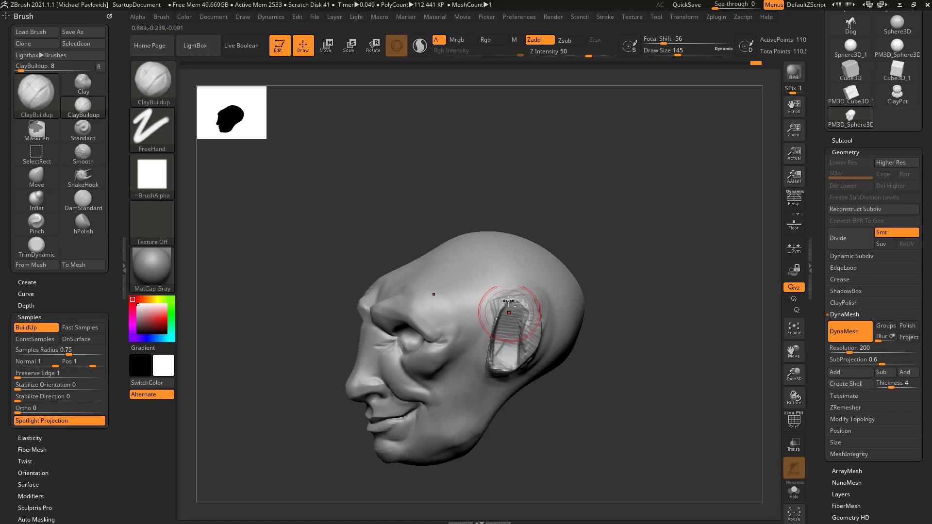
{"action": "left_click_drag", "start_coordinate": [511, 322], "coordinate": [499, 361]}
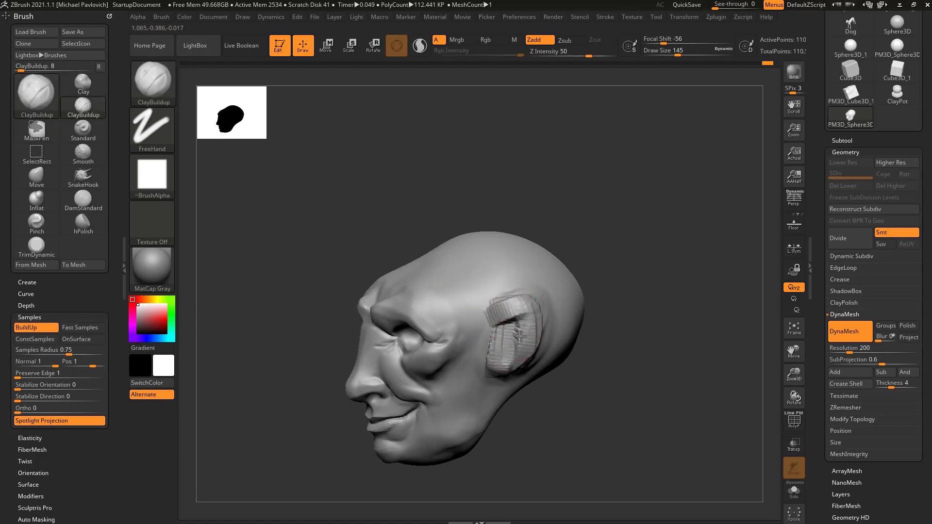
Step: Raise the Smooth brush's Z Intensity to 100 and smooth the built-up ear
{"action": "mouse_move", "coordinate": [520, 336]}
{"action": "right_mouse_down"}
{"action": "mouse_move", "coordinate": [625, 333]}
{"action": "mouse_move", "coordinate": [534, 313]}
{"action": "right_mouse_up"}
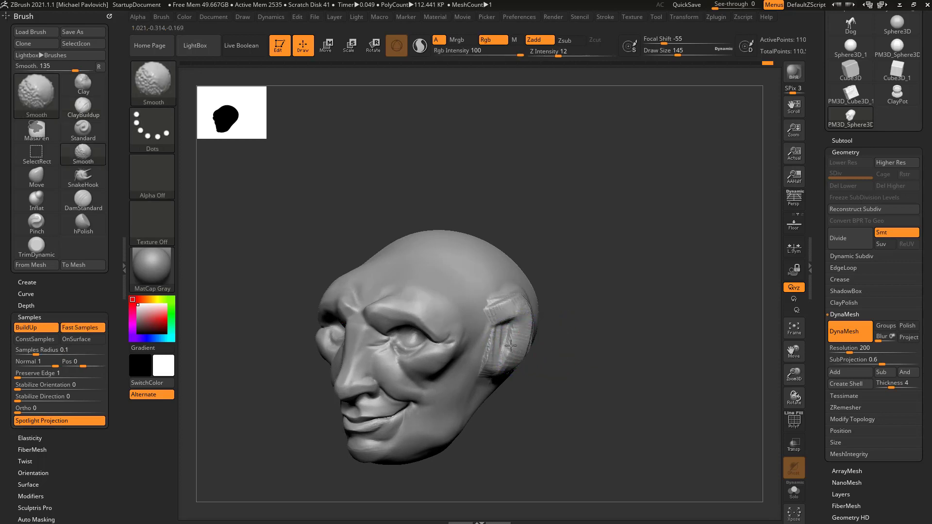
{"action": "left_click_drag", "start_coordinate": [604, 52], "coordinate": [616, 52], "text": "shift"}
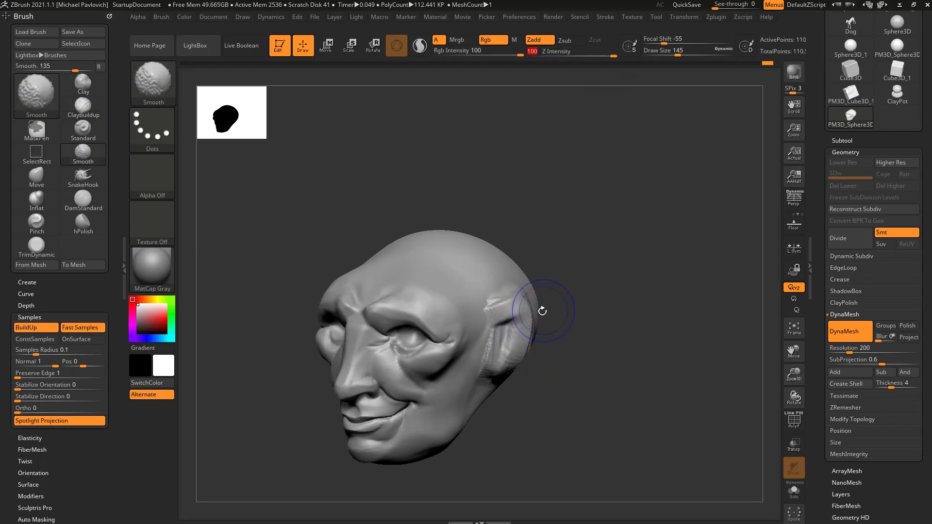
{"action": "mouse_move", "coordinate": [578, 308]}
{"action": "right_mouse_down"}
{"action": "mouse_move", "coordinate": [618, 312]}
{"action": "mouse_move", "coordinate": [609, 278]}
{"action": "mouse_move", "coordinate": [689, 262]}
{"action": "right_mouse_up"}
Step: Carve the ear's front edge and inner hollow with the DamStandard brush, reducing its draw size to 62
{"action": "key", "text": "b"}
{"action": "key", "text": "d"}
{"action": "key", "text": "s"}
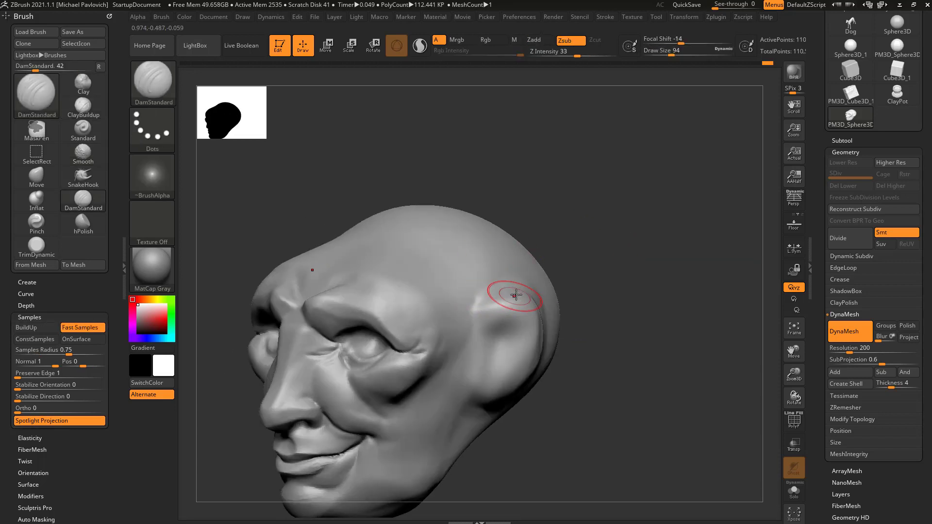
{"action": "mouse_move", "coordinate": [577, 302]}
{"action": "right_mouse_down"}
{"action": "mouse_move", "coordinate": [598, 281]}
{"action": "mouse_move", "coordinate": [542, 284]}
{"action": "right_mouse_up"}
{"action": "key", "text": "bracketleft"}
{"action": "key", "text": "bracketleft"}
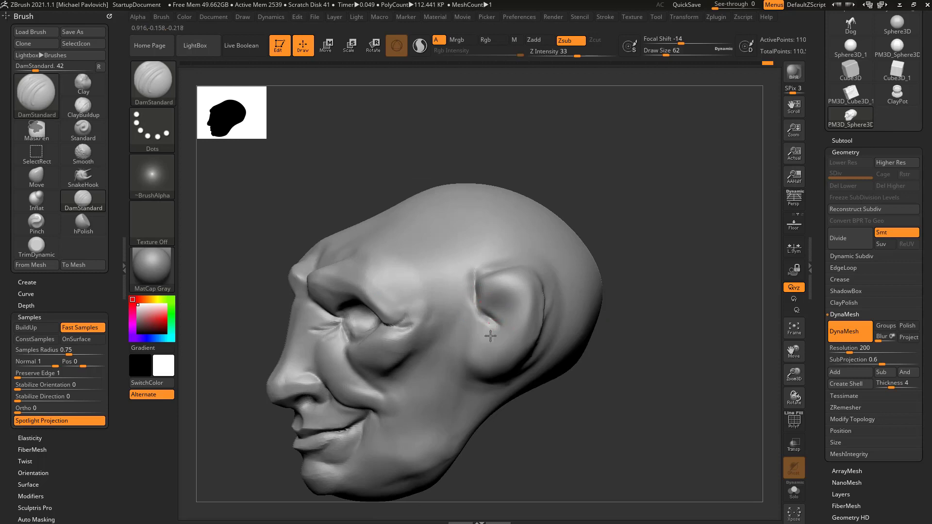
{"action": "left_click_drag", "start_coordinate": [490, 336], "coordinate": [479, 349]}
{"action": "right_click_drag", "start_coordinate": [620, 319], "coordinate": [650, 318]}
{"action": "mouse_move", "coordinate": [482, 323]}
{"action": "left_mouse_down"}
{"action": "mouse_move", "coordinate": [479, 348]}
{"action": "mouse_move", "coordinate": [502, 301]}
{"action": "left_mouse_up"}
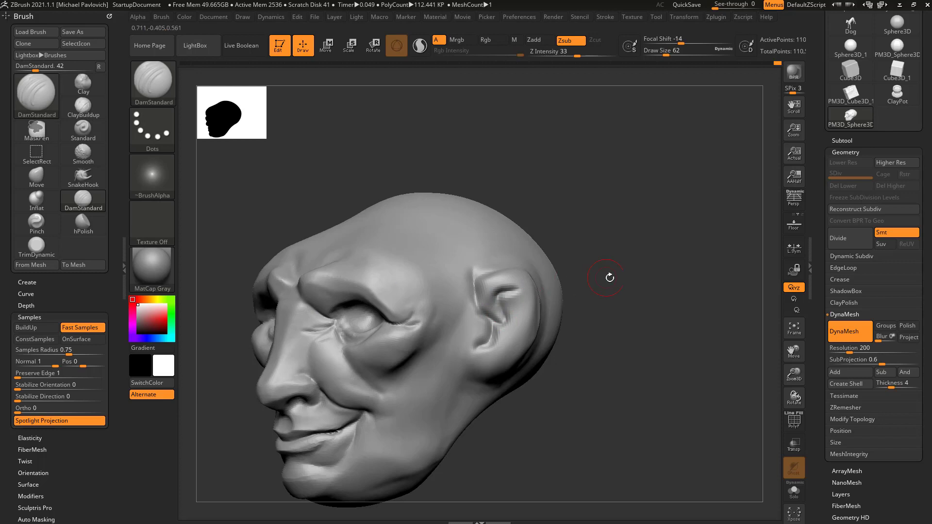
Step: Carve the curved groove inside the ear's outer rim with DamStandard at draw size 62
{"action": "right_click_drag", "start_coordinate": [610, 277], "coordinate": [579, 279]}
{"action": "mouse_move", "coordinate": [497, 291]}
{"action": "left_mouse_down"}
{"action": "mouse_move", "coordinate": [525, 287]}
{"action": "mouse_move", "coordinate": [535, 321]}
{"action": "left_mouse_up"}
{"action": "left_click_drag", "start_coordinate": [529, 290], "coordinate": [534, 331]}
{"action": "right_click_drag", "start_coordinate": [678, 254], "coordinate": [649, 252]}
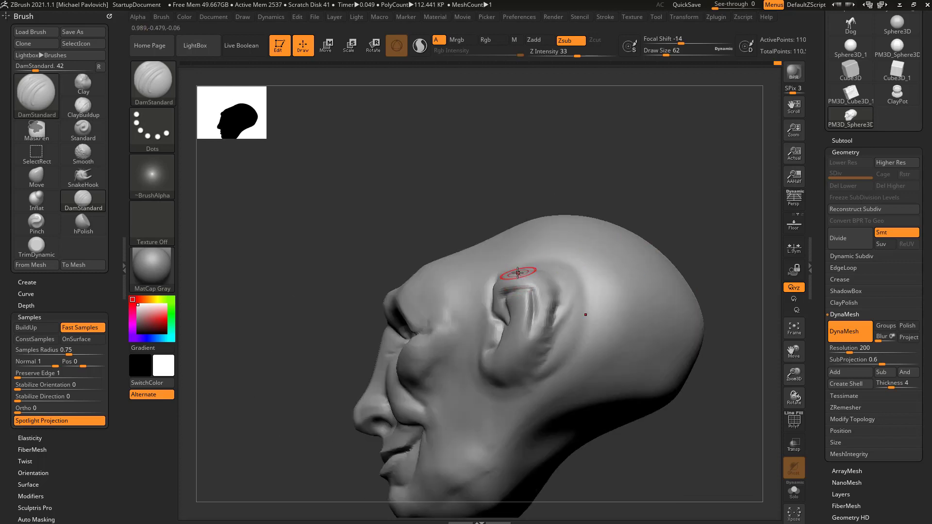
Step: Enlarge DamStandard to draw size 108 and deepen the folds along the ear's upper and rear rim
{"action": "key", "text": "bracketright"}
{"action": "key", "text": "bracketright"}
{"action": "left_click_drag", "start_coordinate": [507, 283], "coordinate": [535, 288]}
{"action": "left_click_drag", "start_coordinate": [530, 334], "coordinate": [540, 294]}
{"action": "right_click_drag", "start_coordinate": [617, 249], "coordinate": [658, 250]}
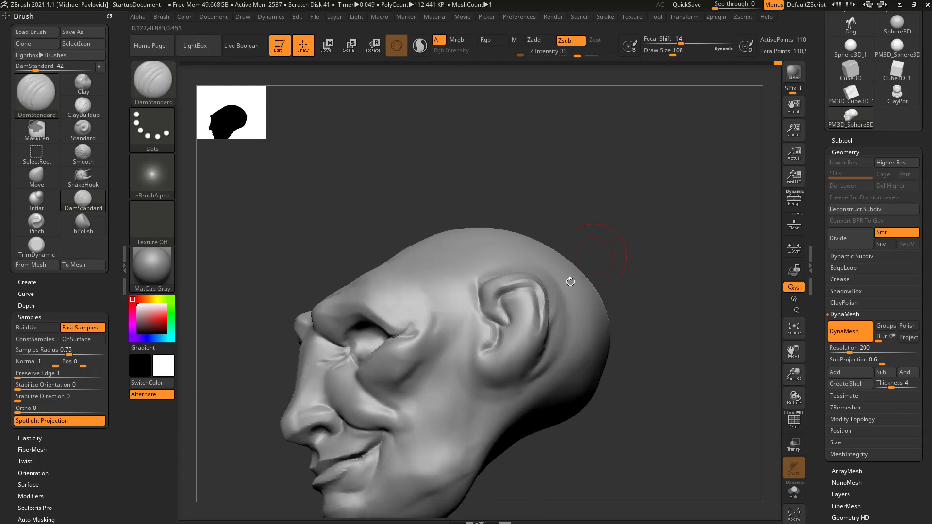
{"action": "left_click_drag", "start_coordinate": [535, 340], "coordinate": [536, 295]}
{"action": "mouse_move", "coordinate": [528, 345]}
{"action": "left_mouse_down"}
{"action": "mouse_move", "coordinate": [493, 357]}
{"action": "mouse_move", "coordinate": [489, 380]}
{"action": "mouse_move", "coordinate": [512, 382]}
{"action": "mouse_move", "coordinate": [531, 363]}
{"action": "left_mouse_up"}
Step: Fill out the ear's lobe and inner surface with the Clay brush at draw size 87
{"action": "key", "text": "b"}
{"action": "key", "text": "c"}
{"action": "key", "text": "l"}
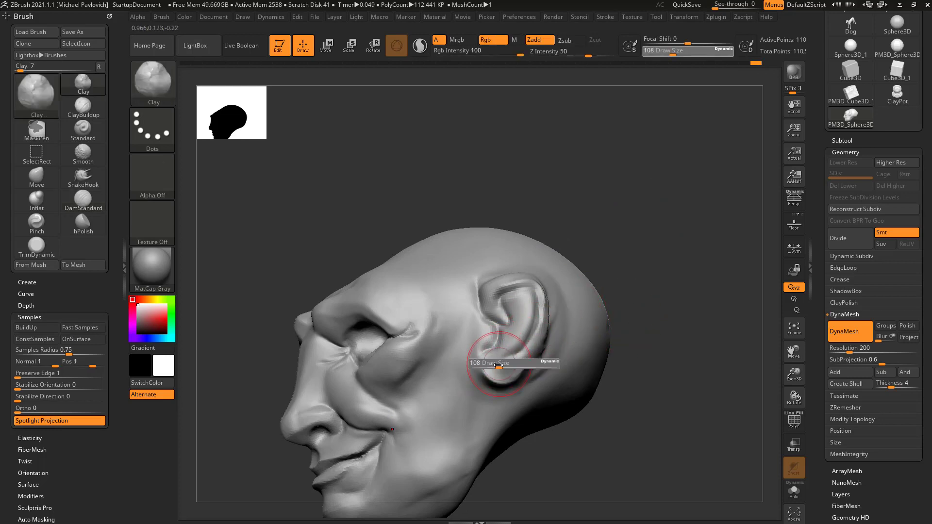
{"action": "right_click_drag", "start_coordinate": [576, 309], "coordinate": [514, 338]}
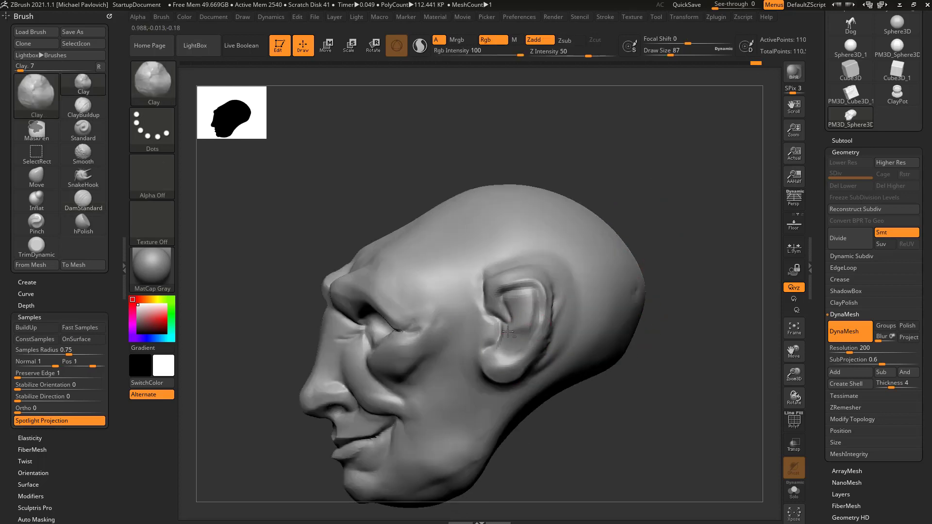
{"action": "right_click_drag", "start_coordinate": [644, 274], "coordinate": [508, 304]}
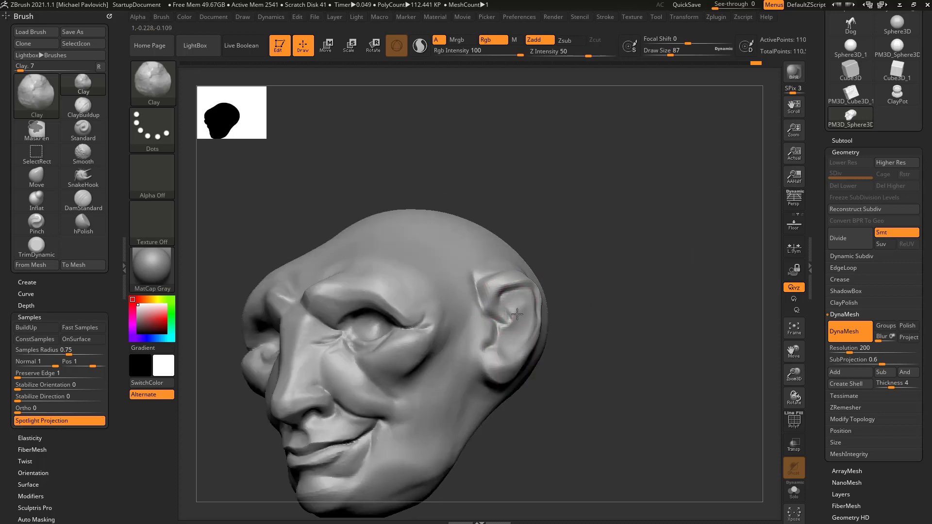
Step: Build up the small flap in front of the ear opening with Clay at draw size 68
{"action": "right_click_drag", "start_coordinate": [591, 290], "coordinate": [587, 298]}
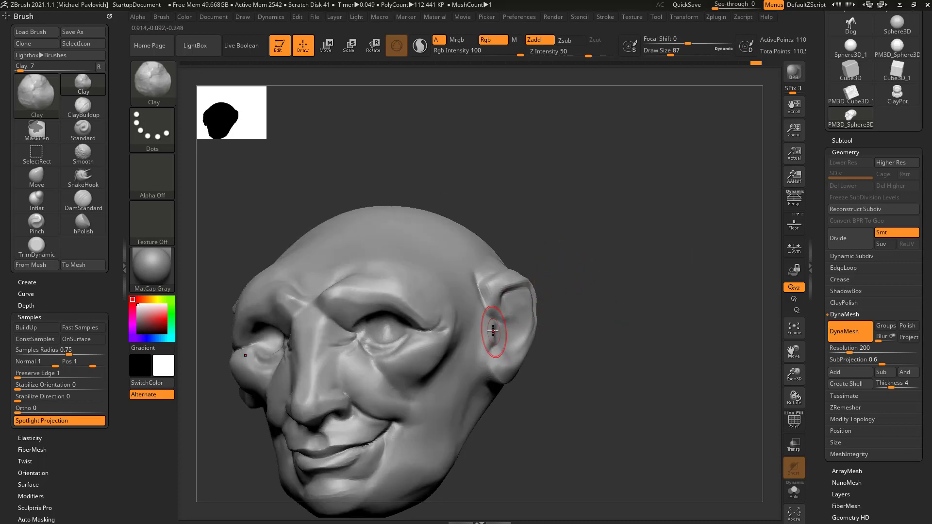
{"action": "key", "text": "bracketleft"}
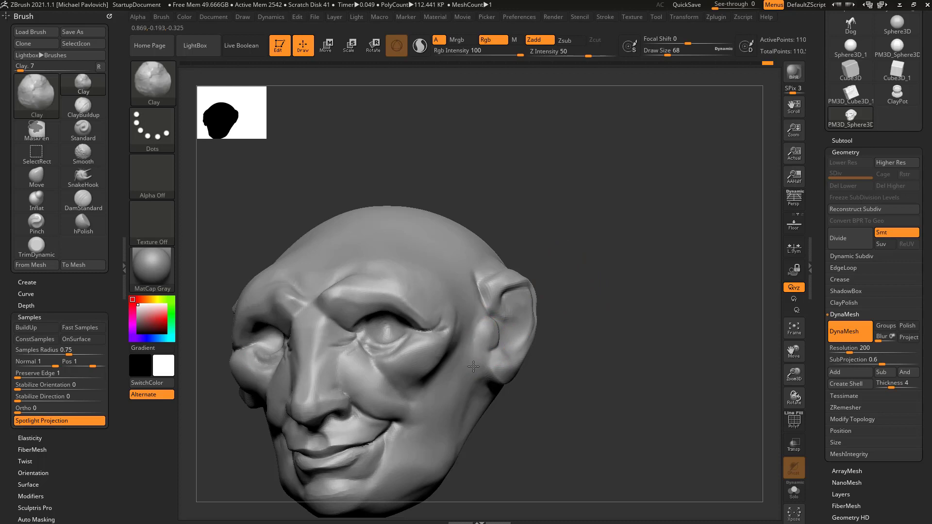
{"action": "left_click_drag", "start_coordinate": [583, 338], "coordinate": [545, 338]}
Step: Enlarge the Clay brush to draw size 140 and build up the area between the eye and the ear
{"action": "key", "text": "bracketright"}
{"action": "key", "text": "bracketright"}
{"action": "key", "text": "bracketright"}
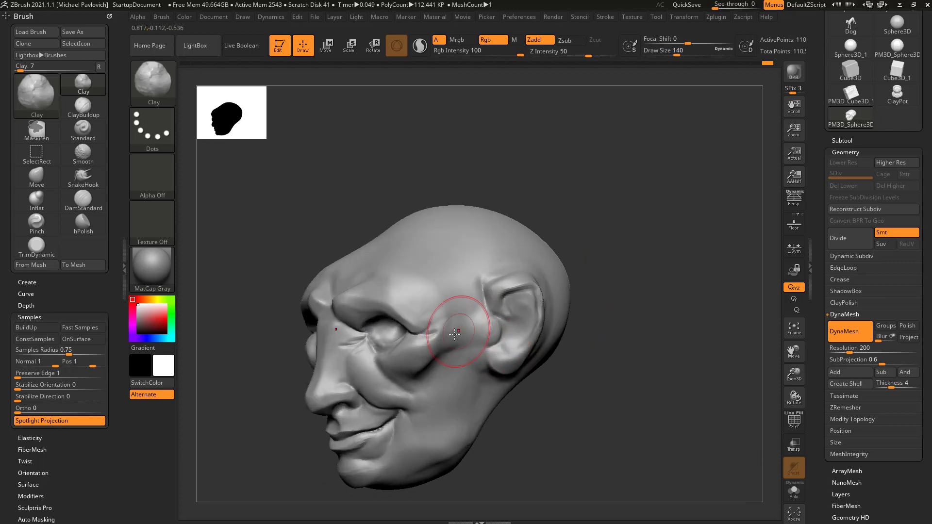
{"action": "left_click_drag", "start_coordinate": [600, 291], "coordinate": [694, 323]}
{"action": "key", "text": "s"}
{"action": "left_click_drag", "start_coordinate": [516, 320], "coordinate": [510, 319]}
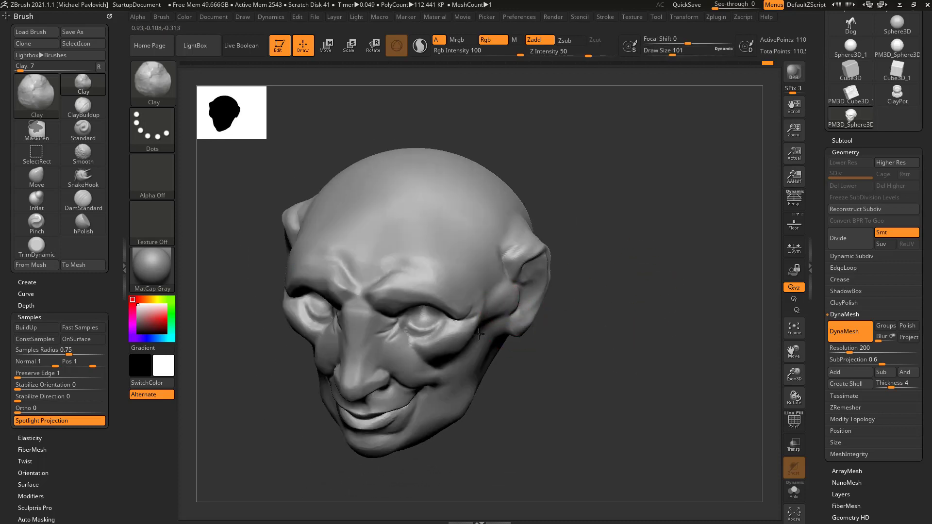
Step: Build up the cheekbone and the jaw below the ear with Clay at draw sizes 101 and 124
{"action": "left_click_drag", "start_coordinate": [573, 340], "coordinate": [473, 335]}
{"action": "left_click_drag", "start_coordinate": [508, 304], "coordinate": [475, 336]}
{"action": "left_click_drag", "start_coordinate": [568, 366], "coordinate": [550, 367]}
{"action": "key", "text": "bracketright"}
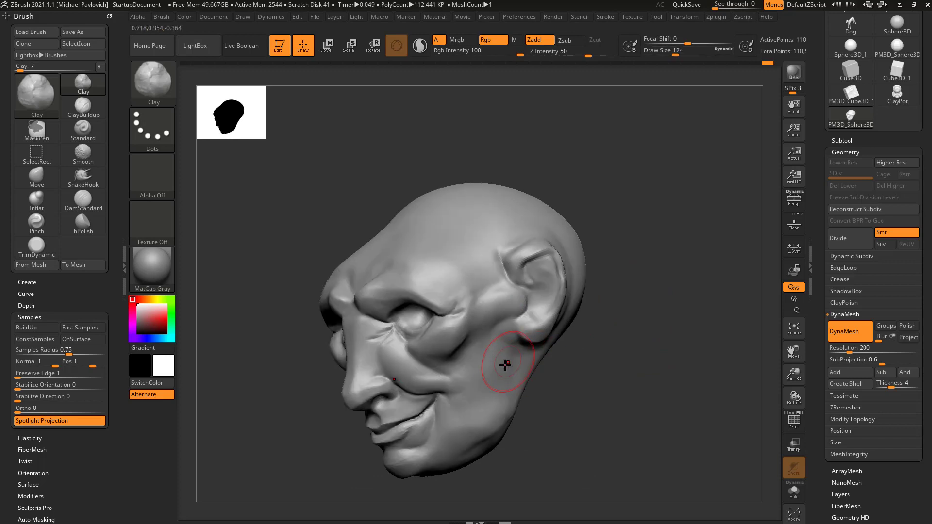
{"action": "left_click_drag", "start_coordinate": [497, 338], "coordinate": [483, 358]}
{"action": "mouse_move", "coordinate": [554, 380]}
{"action": "left_mouse_down"}
{"action": "mouse_move", "coordinate": [602, 337]}
{"action": "mouse_move", "coordinate": [624, 345]}
{"action": "mouse_move", "coordinate": [623, 321]}
{"action": "left_mouse_up"}
Step: Sharpen the creases inside the ear with the DamStandard brush at draw size 51
{"action": "key", "text": "b"}
{"action": "key", "text": "d"}
{"action": "key", "text": "s"}
{"action": "key", "text": "s"}
{"action": "mouse_move", "coordinate": [537, 278]}
{"action": "left_mouse_down"}
{"action": "mouse_move", "coordinate": [525, 275]}
{"action": "mouse_move", "coordinate": [538, 296]}
{"action": "left_mouse_up"}
{"action": "left_click_drag", "start_coordinate": [646, 301], "coordinate": [649, 318]}
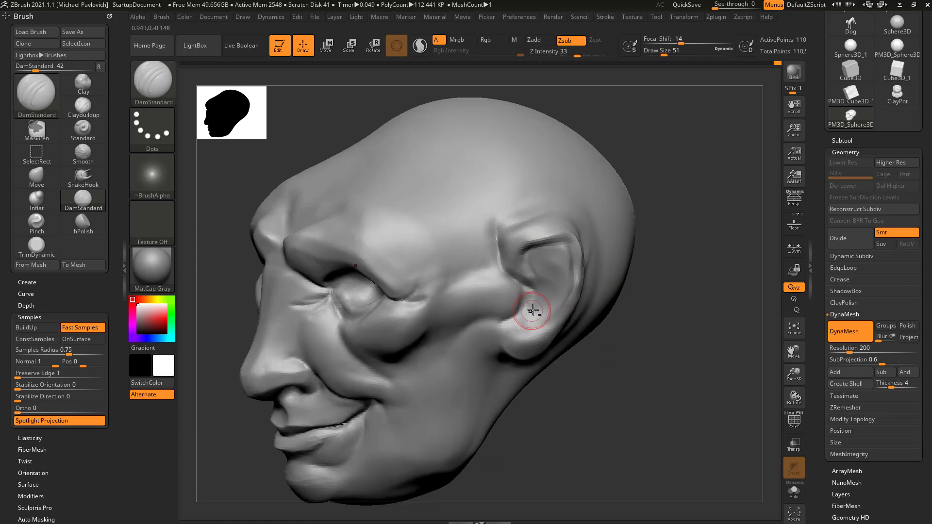
Step: Shape the ear opening and the upper inner hollow with the Standard brush at draw size 51 and Z Intensity 25
{"action": "key", "text": "b"}
{"action": "key", "text": "s"}
{"action": "key", "text": "t"}
{"action": "left_click_drag", "start_coordinate": [683, 264], "coordinate": [673, 294]}
{"action": "mouse_move", "coordinate": [528, 302]}
{"action": "left_mouse_down"}
{"action": "mouse_move", "coordinate": [535, 307]}
{"action": "mouse_move", "coordinate": [528, 298]}
{"action": "left_mouse_up"}
{"action": "left_click_drag", "start_coordinate": [623, 302], "coordinate": [653, 290]}
{"action": "left_click_drag", "start_coordinate": [540, 307], "coordinate": [554, 306]}
{"action": "left_click_drag", "start_coordinate": [624, 264], "coordinate": [626, 247]}
{"action": "left_click_drag", "start_coordinate": [540, 243], "coordinate": [547, 247], "text": "alt"}
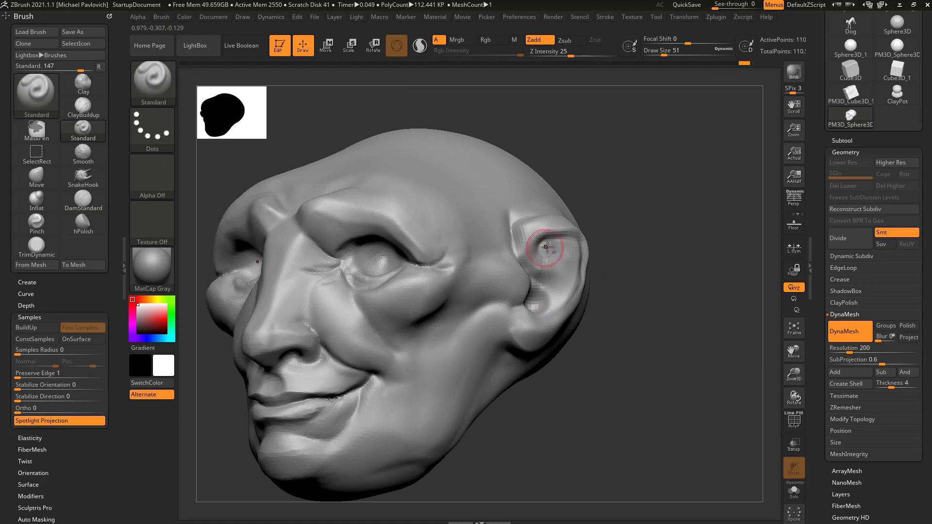
Step: Deepen the ear's inner folds and hollow with DamStandard, raising its draw size from 51 to 87
{"action": "key", "text": "b"}
{"action": "key", "text": "d"}
{"action": "key", "text": "s"}
{"action": "right_click_drag", "start_coordinate": [580, 239], "coordinate": [610, 245]}
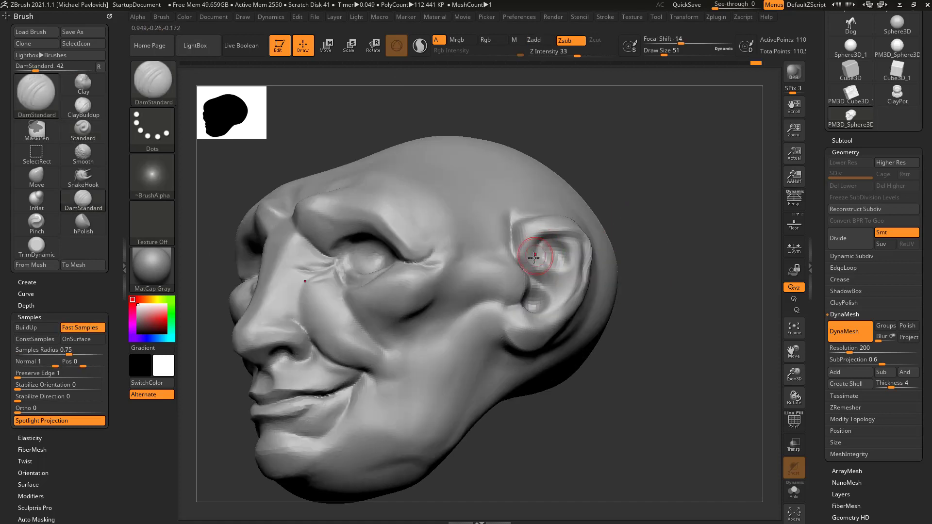
{"action": "right_click_drag", "start_coordinate": [545, 279], "coordinate": [646, 260]}
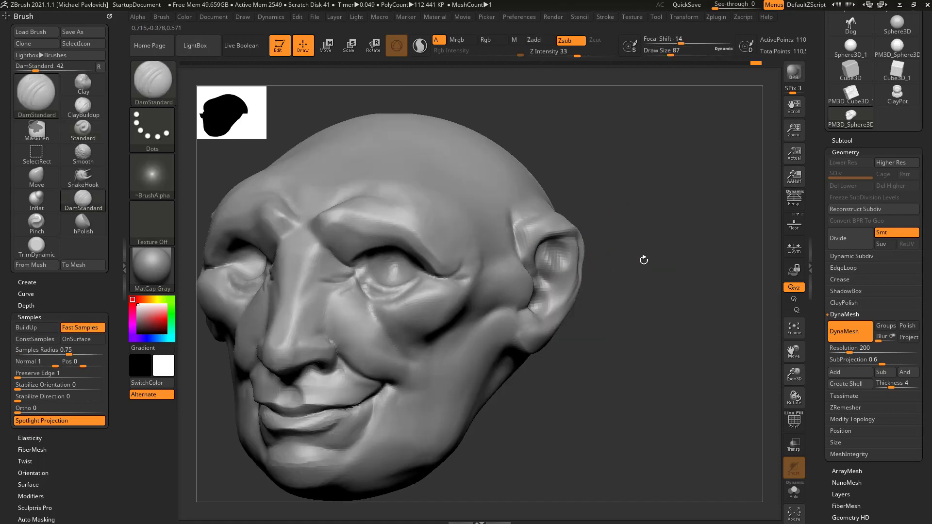
{"action": "right_click_drag", "start_coordinate": [607, 285], "coordinate": [658, 228]}
Step: Reshape the ear's outer rim from the front and rear with the Move brush at draw sizes 116 and 94
{"action": "key", "text": "b"}
{"action": "key", "text": "m"}
{"action": "key", "text": "v"}
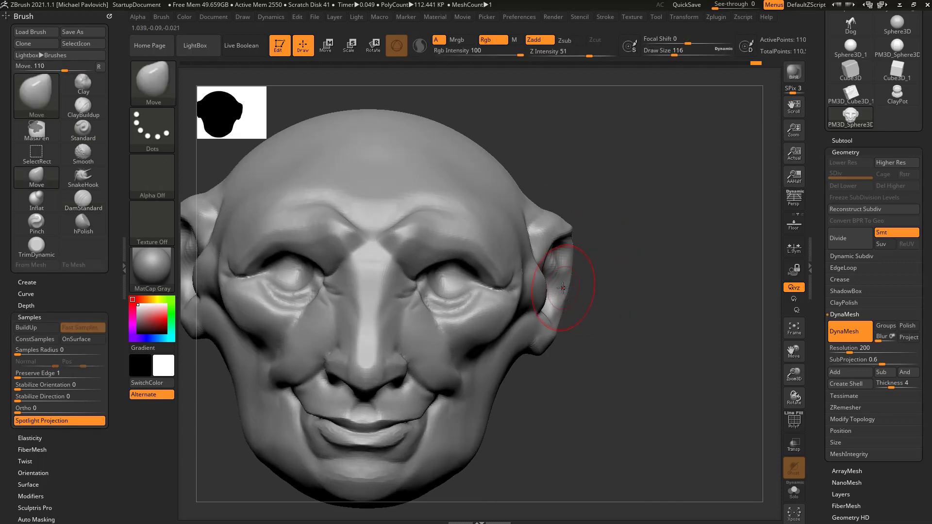
{"action": "right_click_drag", "start_coordinate": [636, 273], "coordinate": [539, 283]}
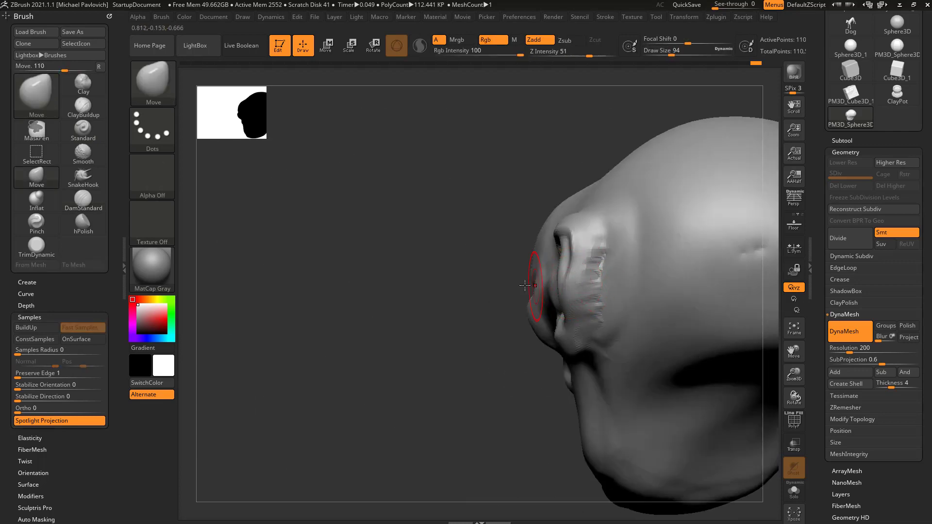
Step: Carve the crease behind the ear with the DamStandard brush
{"action": "key", "text": "b"}
{"action": "key", "text": "d"}
{"action": "key", "text": "s"}
{"action": "mouse_move", "coordinate": [450, 326]}
{"action": "right_mouse_down"}
{"action": "mouse_move", "coordinate": [585, 278]}
{"action": "mouse_move", "coordinate": [608, 246]}
{"action": "mouse_move", "coordinate": [530, 263]}
{"action": "mouse_move", "coordinate": [478, 308]}
{"action": "mouse_move", "coordinate": [468, 453]}
{"action": "mouse_move", "coordinate": [492, 408]}
{"action": "right_mouse_up"}
{"action": "key", "text": "s"}
Step: Adjust the shape of the back of the ear with the Move brush
{"action": "key", "text": "b"}
{"action": "key", "text": "m"}
{"action": "key", "text": "v"}
{"action": "right_click_drag", "start_coordinate": [457, 379], "coordinate": [569, 270]}
Step: Define the groove where the back of the ear meets the skull with DamStandard at draw sizes 116 and 101
{"action": "key", "text": "b"}
{"action": "key", "text": "d"}
{"action": "key", "text": "s"}
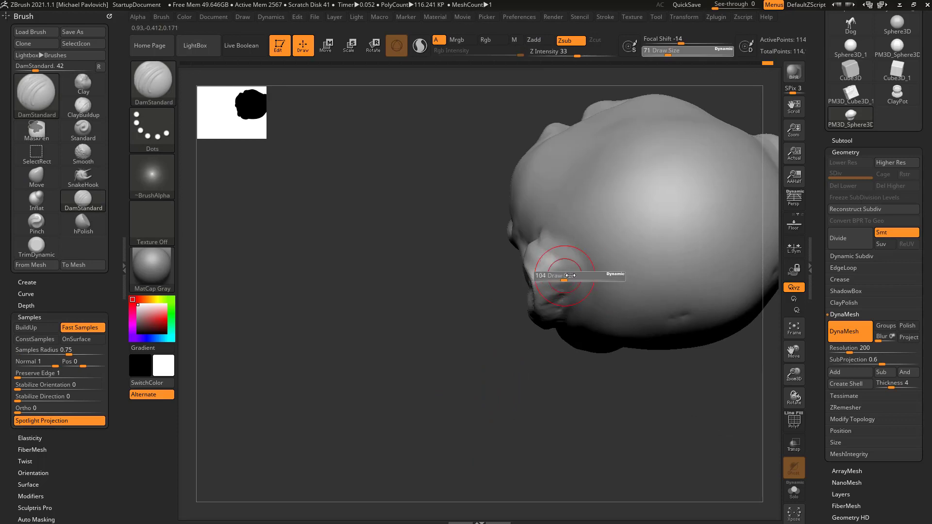
{"action": "right_click_drag", "start_coordinate": [553, 353], "coordinate": [555, 261]}
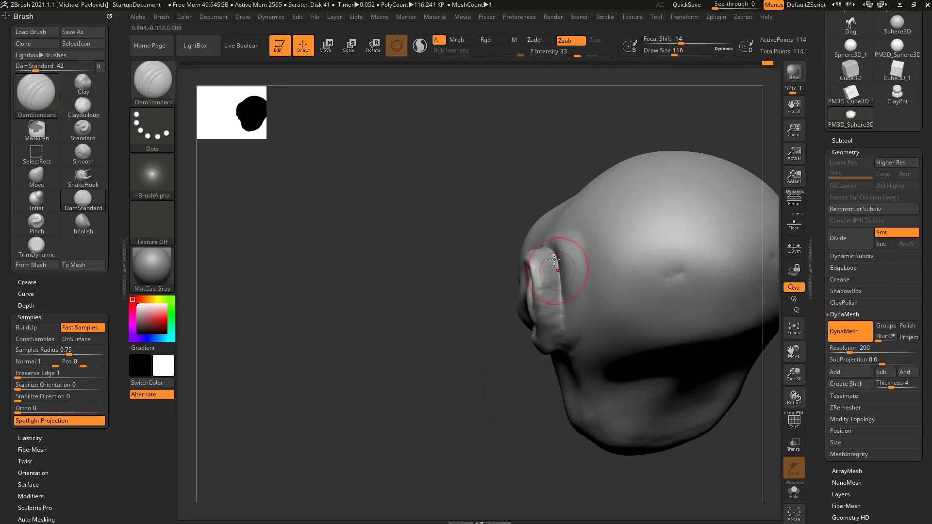
{"action": "right_click_drag", "start_coordinate": [551, 362], "coordinate": [565, 327]}
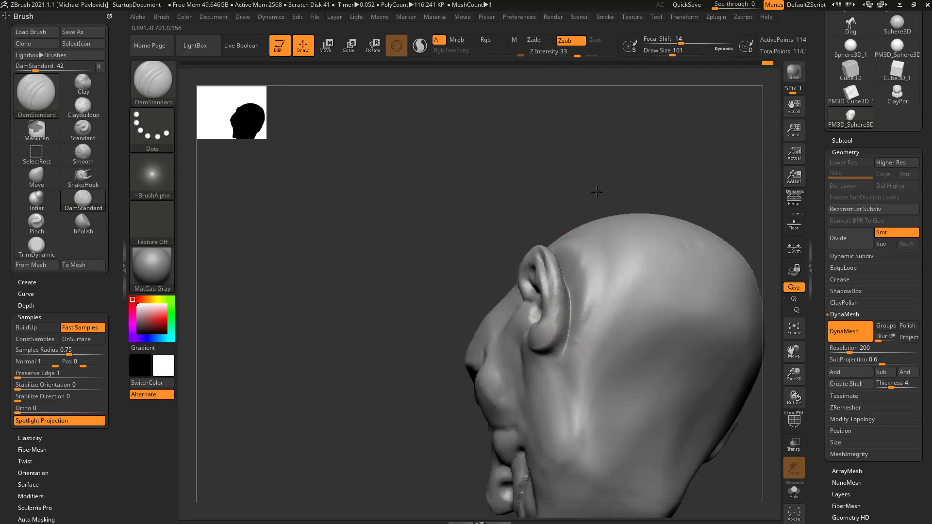
{"action": "right_click_drag", "start_coordinate": [598, 192], "coordinate": [578, 252]}
Step: Build up the back and upper rim of the ear with the Clay brush at draw size 101
{"action": "key", "text": "b"}
{"action": "key", "text": "c"}
{"action": "key", "text": "l"}
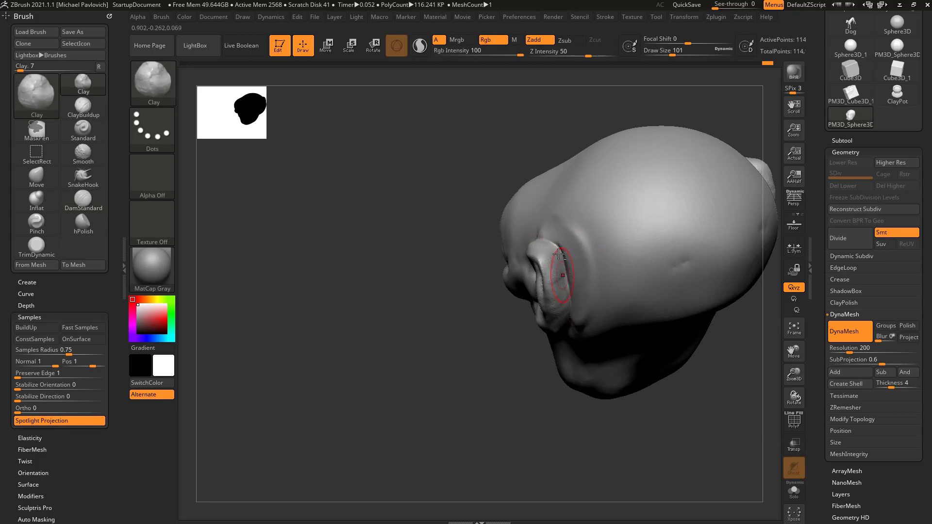
{"action": "right_click_drag", "start_coordinate": [581, 304], "coordinate": [637, 279]}
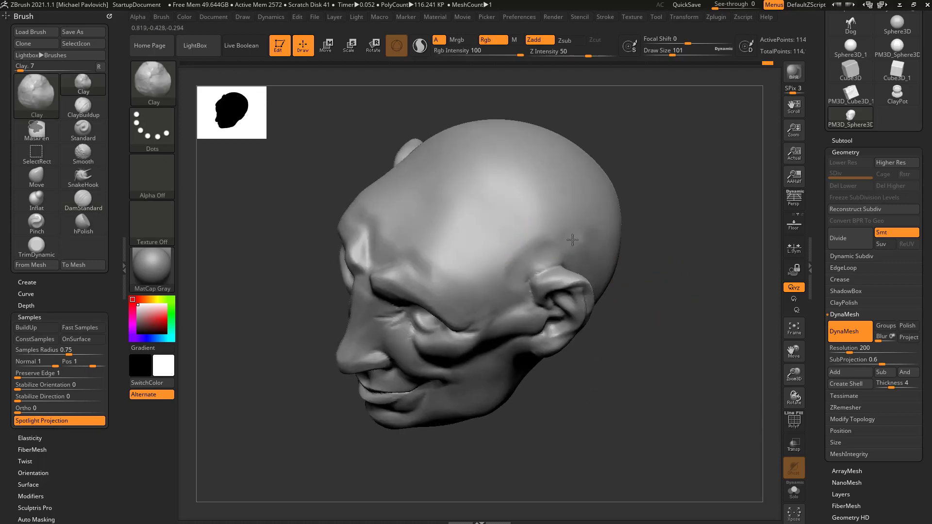
Step: Refine the side of the face and the cheek with the Clay brush at draw size 97
{"action": "right_click_drag", "start_coordinate": [685, 227], "coordinate": [517, 332]}
{"action": "key", "text": "["}
{"action": "left_click_drag", "start_coordinate": [516, 332], "coordinate": [515, 310]}
{"action": "right_click_drag", "start_coordinate": [527, 311], "coordinate": [636, 321]}
{"action": "left_click_drag", "start_coordinate": [391, 351], "coordinate": [380, 362]}
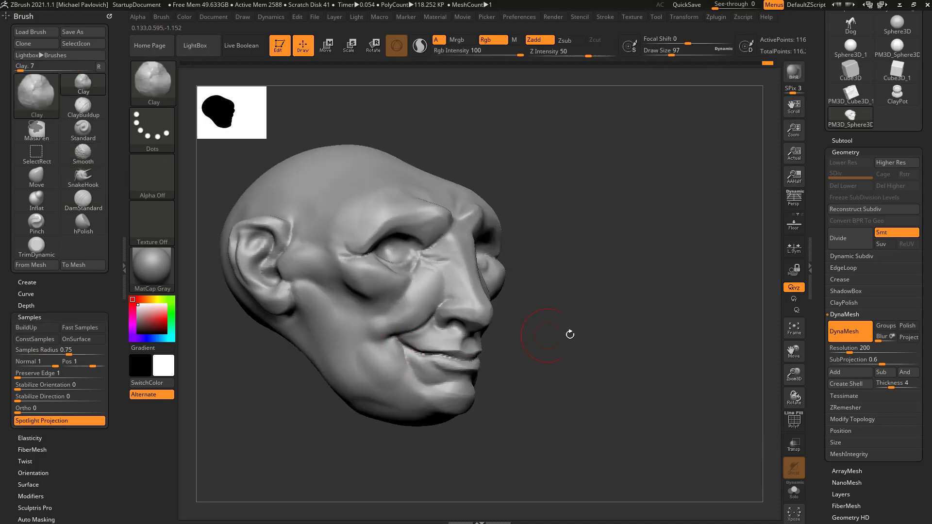
{"action": "right_click_drag", "start_coordinate": [570, 334], "coordinate": [527, 321]}
{"action": "mouse_move", "coordinate": [526, 321]}
{"action": "right_mouse_down", "text": "ctrl"}
{"action": "mouse_move", "coordinate": [671, 259]}
{"action": "mouse_move", "coordinate": [656, 265]}
{"action": "right_mouse_up", "text": "ctrl"}
{"action": "mouse_move", "coordinate": [631, 214]}
{"action": "right_mouse_down", "text": "ctrl"}
{"action": "mouse_move", "coordinate": [697, 285]}
{"action": "mouse_move", "coordinate": [695, 246]}
{"action": "mouse_move", "coordinate": [689, 254]}
{"action": "mouse_move", "coordinate": [699, 254]}
{"action": "mouse_move", "coordinate": [644, 275]}
{"action": "mouse_move", "coordinate": [714, 252]}
{"action": "mouse_move", "coordinate": [733, 256]}
{"action": "mouse_move", "coordinate": [689, 273]}
{"action": "mouse_move", "coordinate": [671, 340]}
{"action": "mouse_move", "coordinate": [670, 264]}
{"action": "mouse_move", "coordinate": [707, 248]}
{"action": "mouse_move", "coordinate": [672, 245]}
{"action": "mouse_move", "coordinate": [735, 272]}
{"action": "mouse_move", "coordinate": [715, 295]}
{"action": "right_mouse_up", "text": "ctrl"}
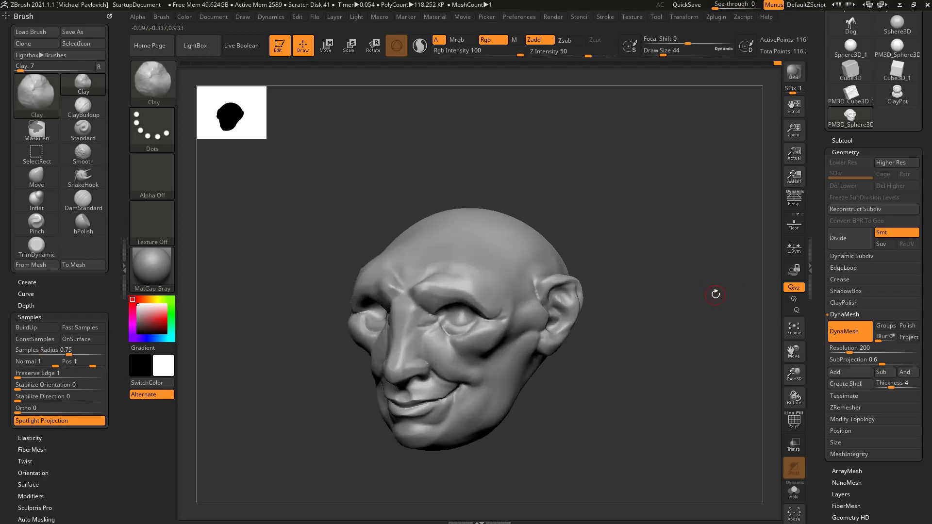